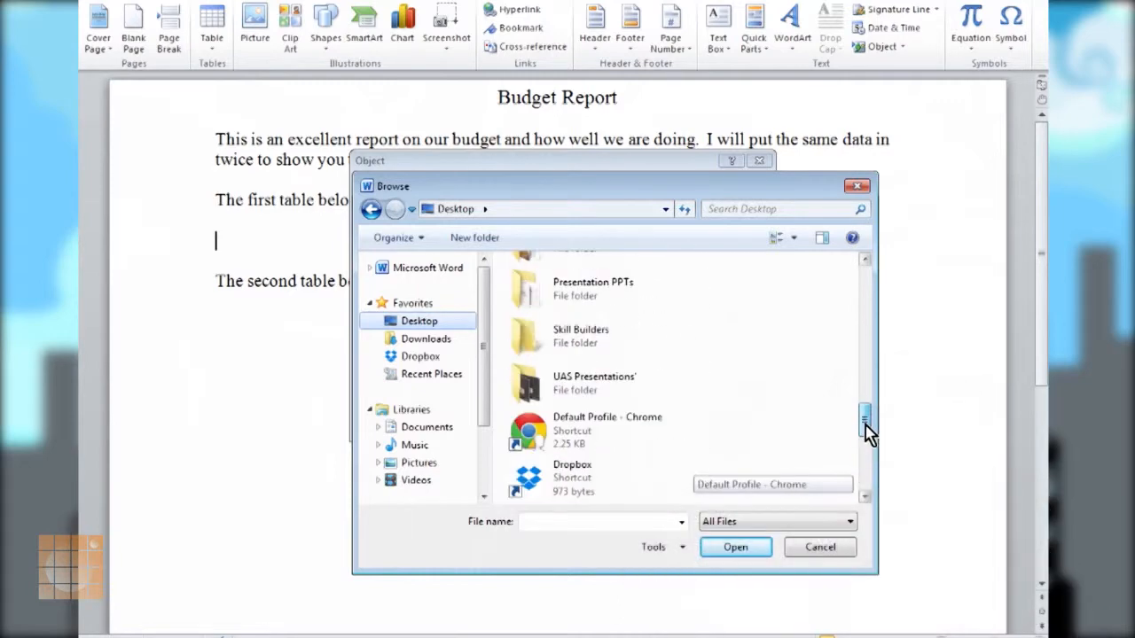
Step: Insert Budget Data Worksheet from the Skill Builders folder as an object linked to its file, below the first table's sentence
double_click(581, 271)
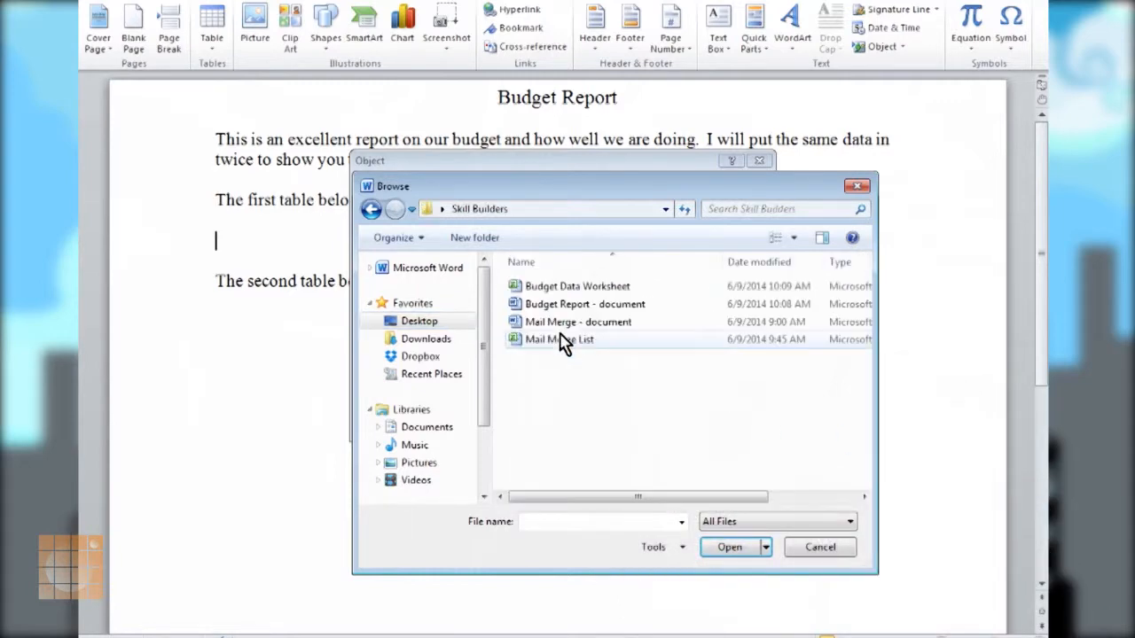
left_click(549, 288)
left_click(728, 546)
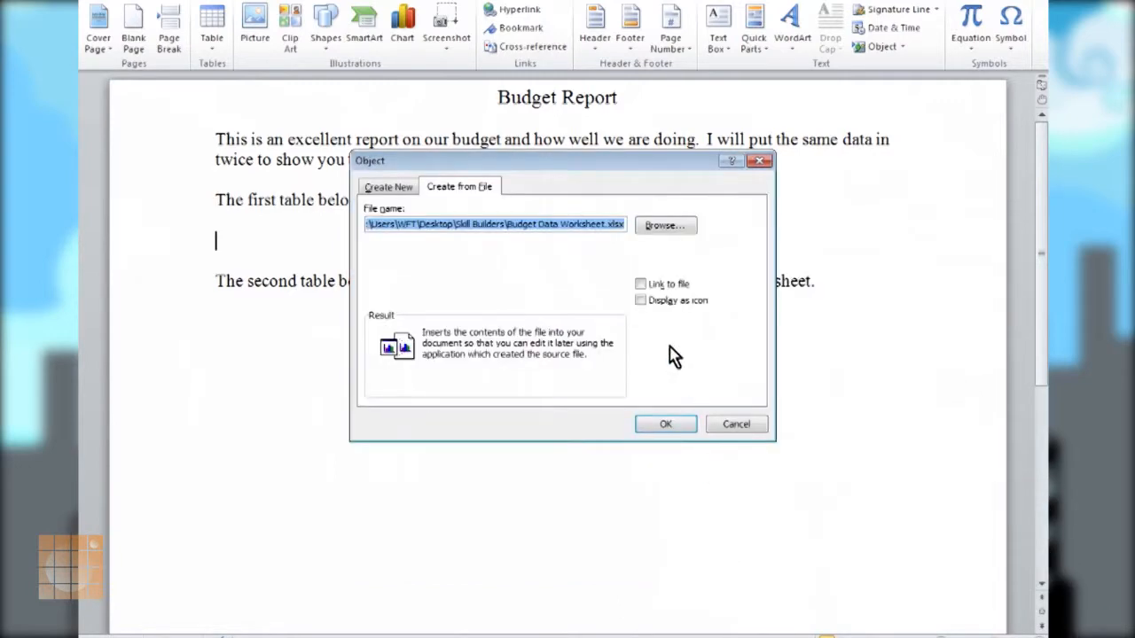
left_click(639, 286)
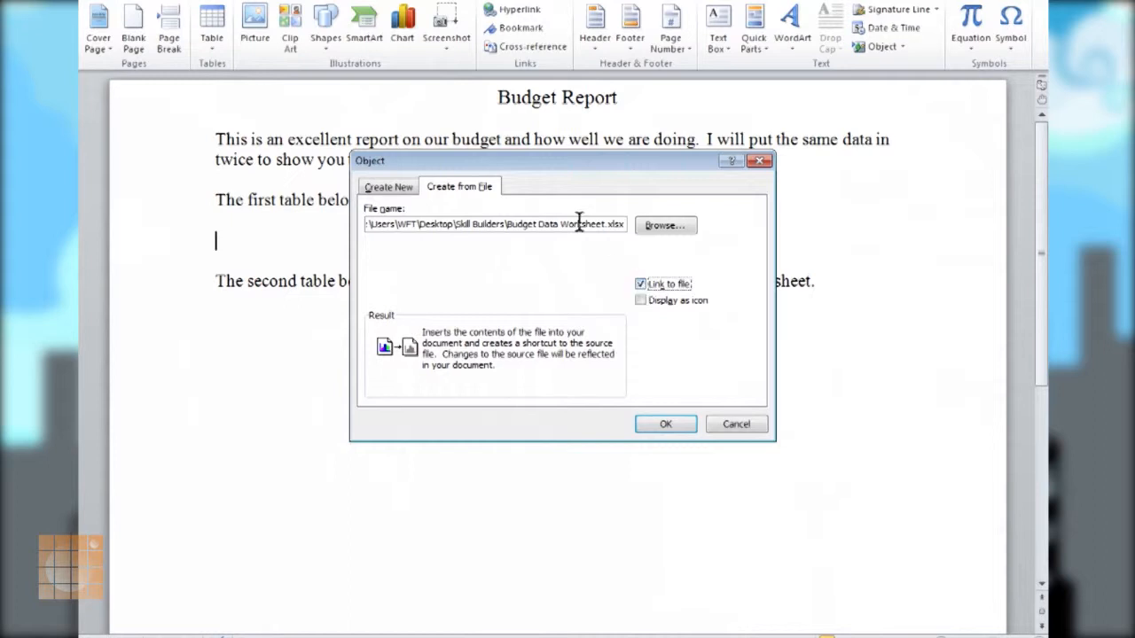
left_click(666, 427)
left_click(670, 431)
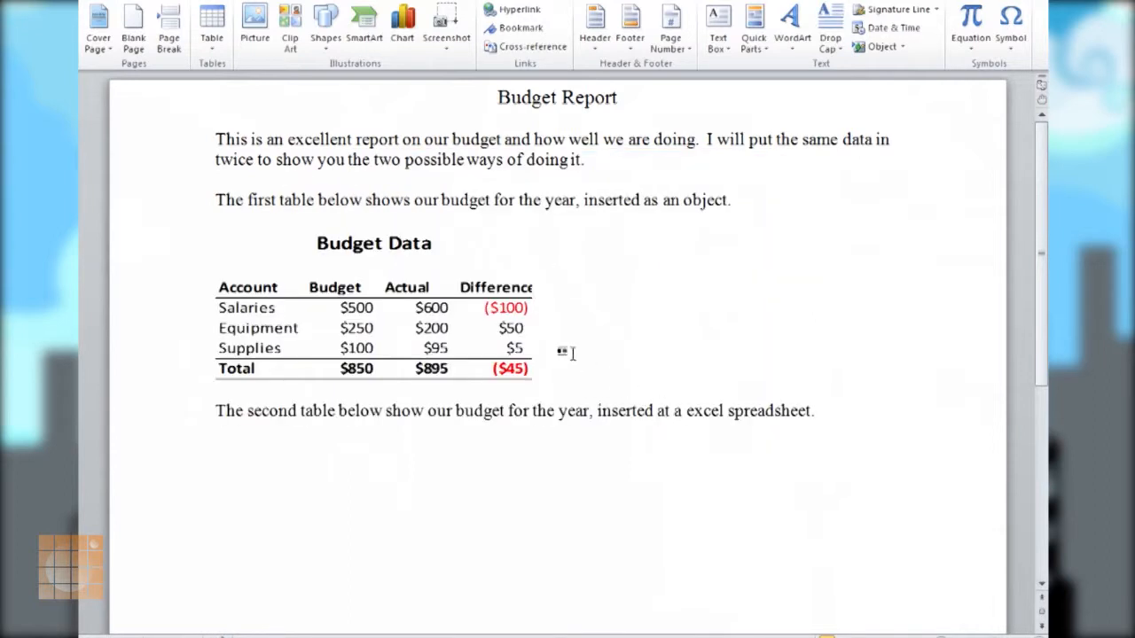
Step: Update the link of the inserted Budget Data object
left_click(410, 303)
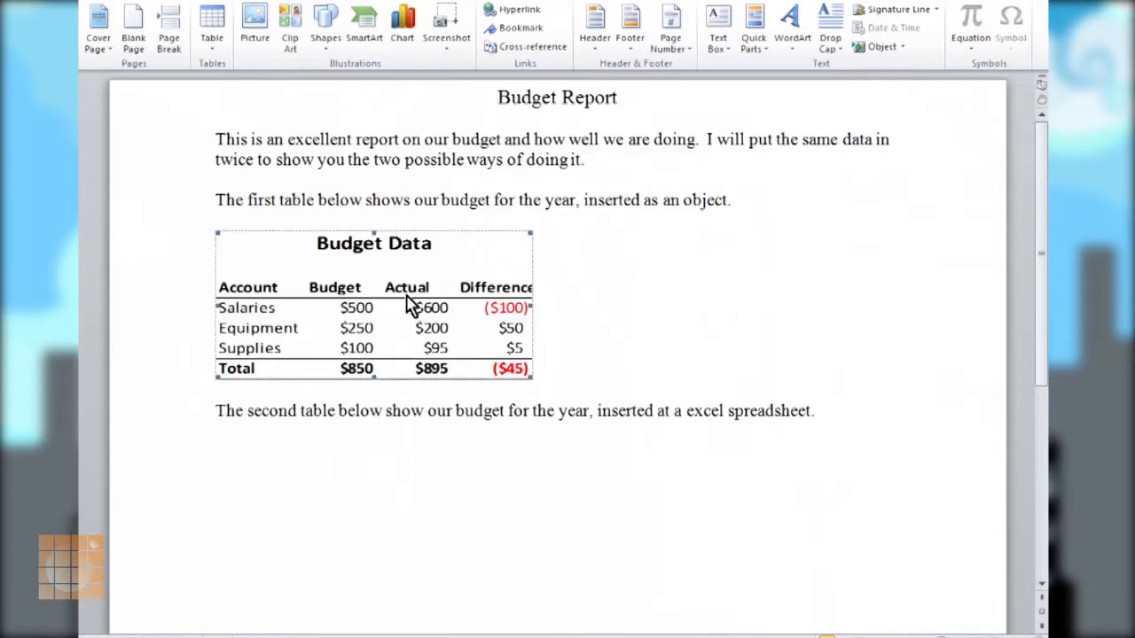
right_click(338, 281)
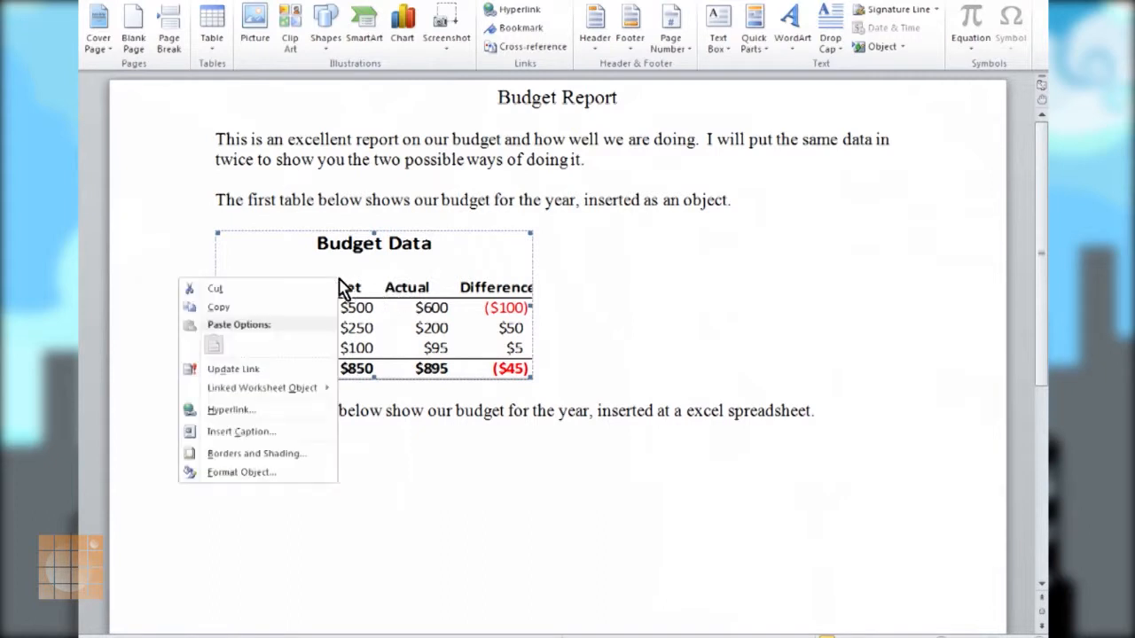
left_click(244, 368)
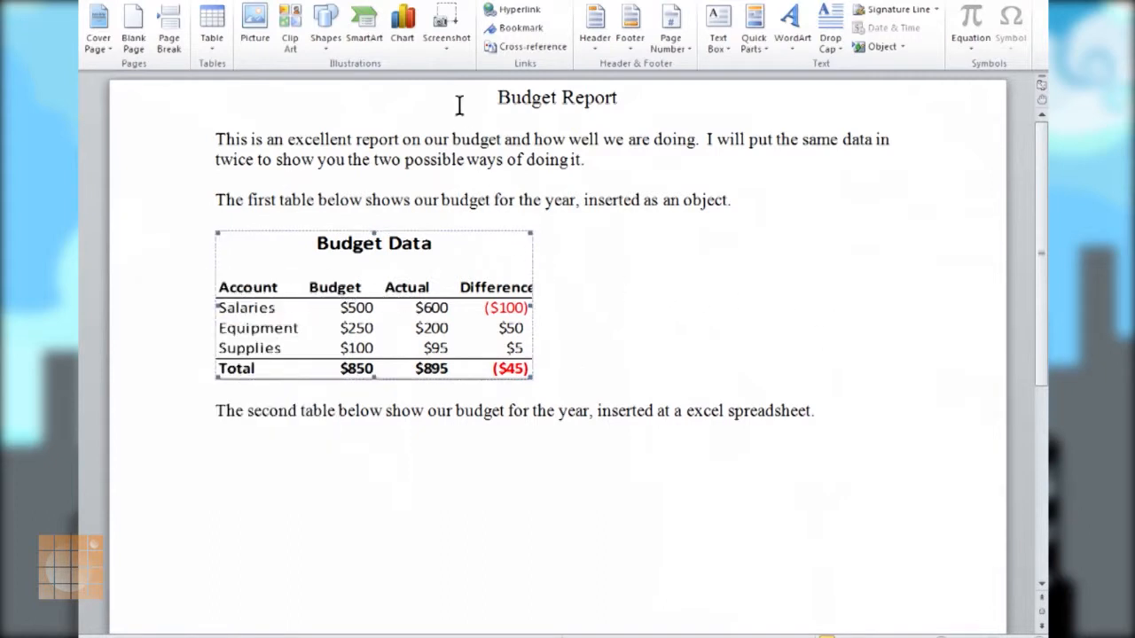
Step: Center the linked Budget Data table on the page and deselect it
left_click(169, 5)
left_click(404, 42)
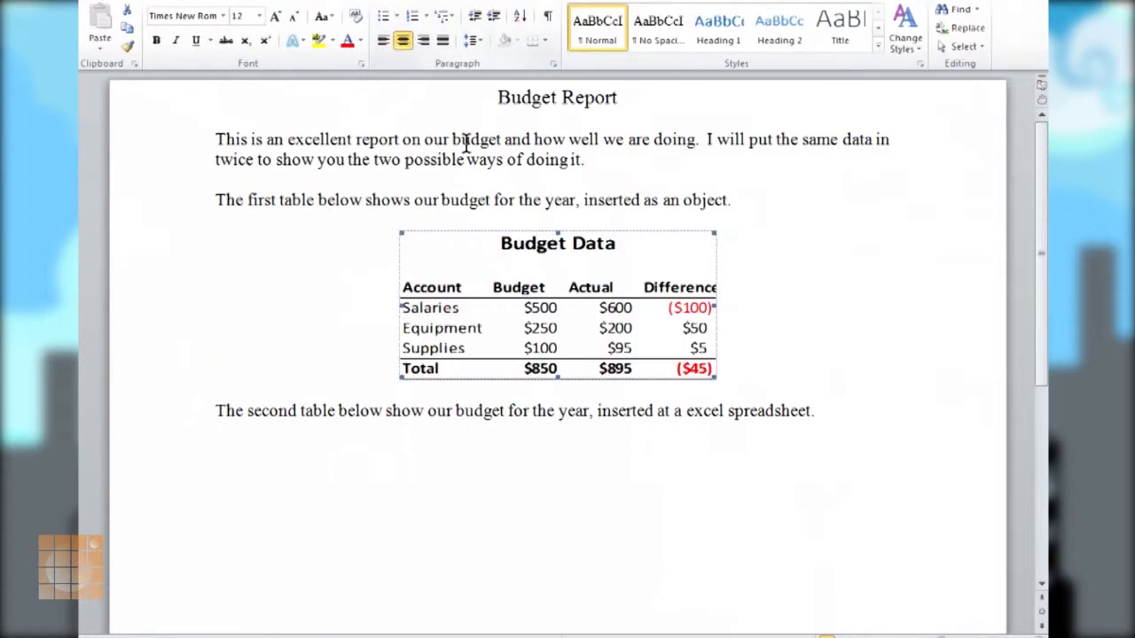
left_click(751, 360)
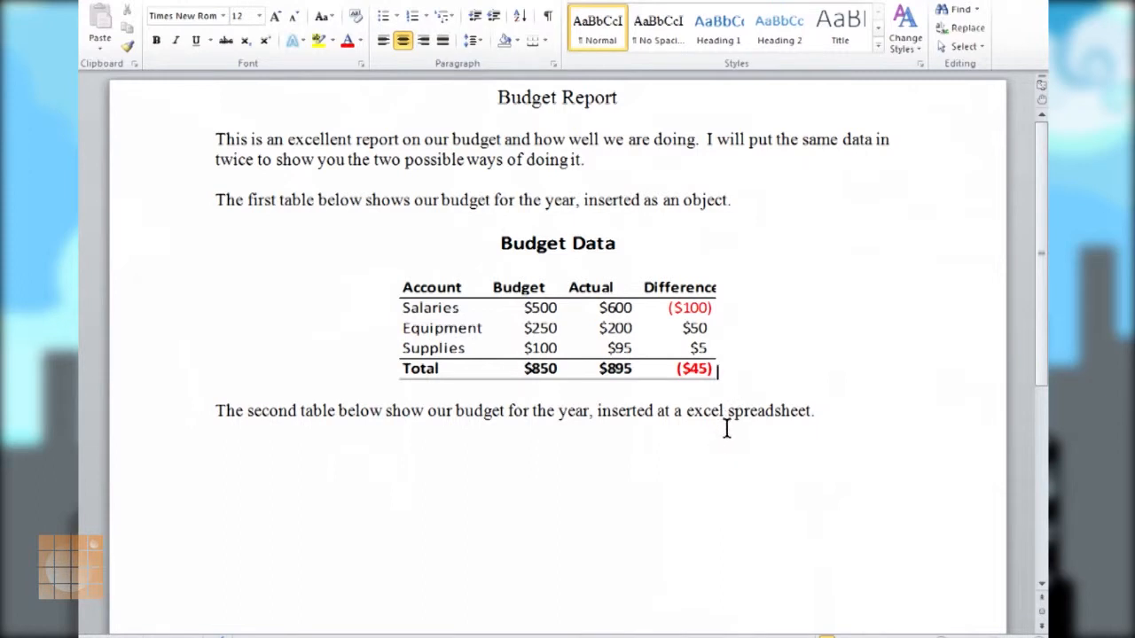
Step: Insert an Excel spreadsheet on a new line below the sentence about the second table
left_click(832, 418)
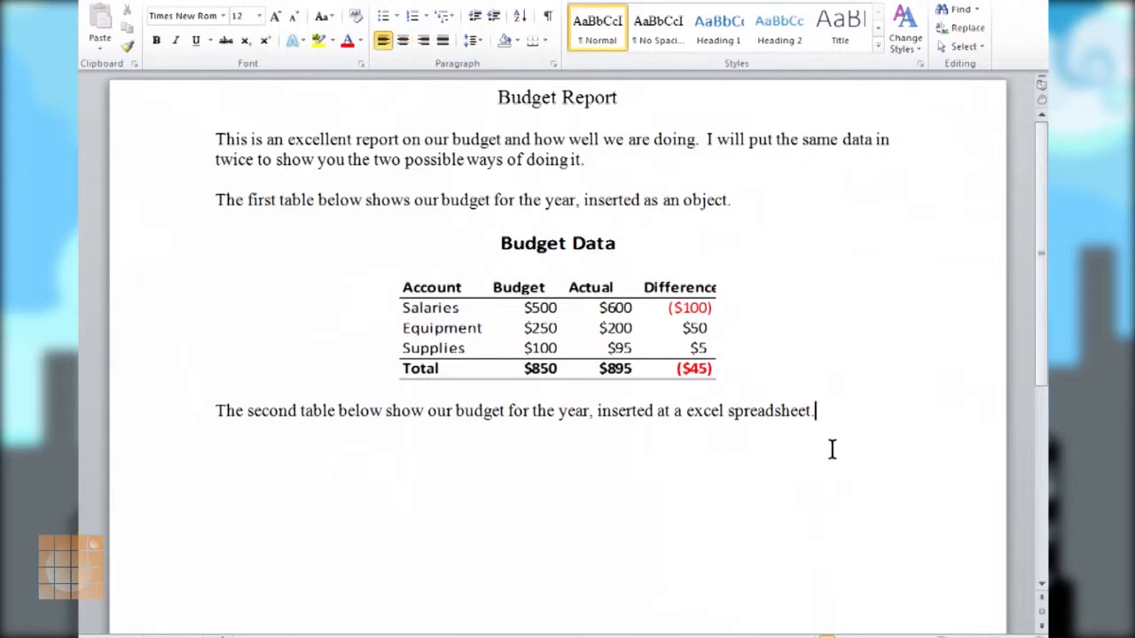
key("Return")
left_click(222, 4)
left_click(215, 50)
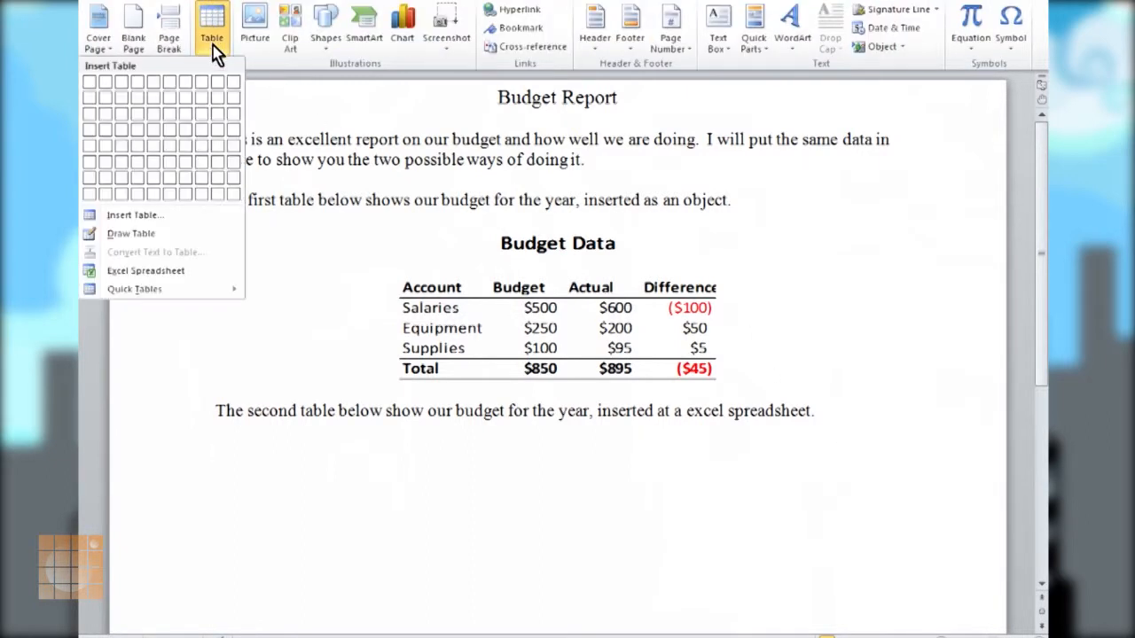
left_click(142, 271)
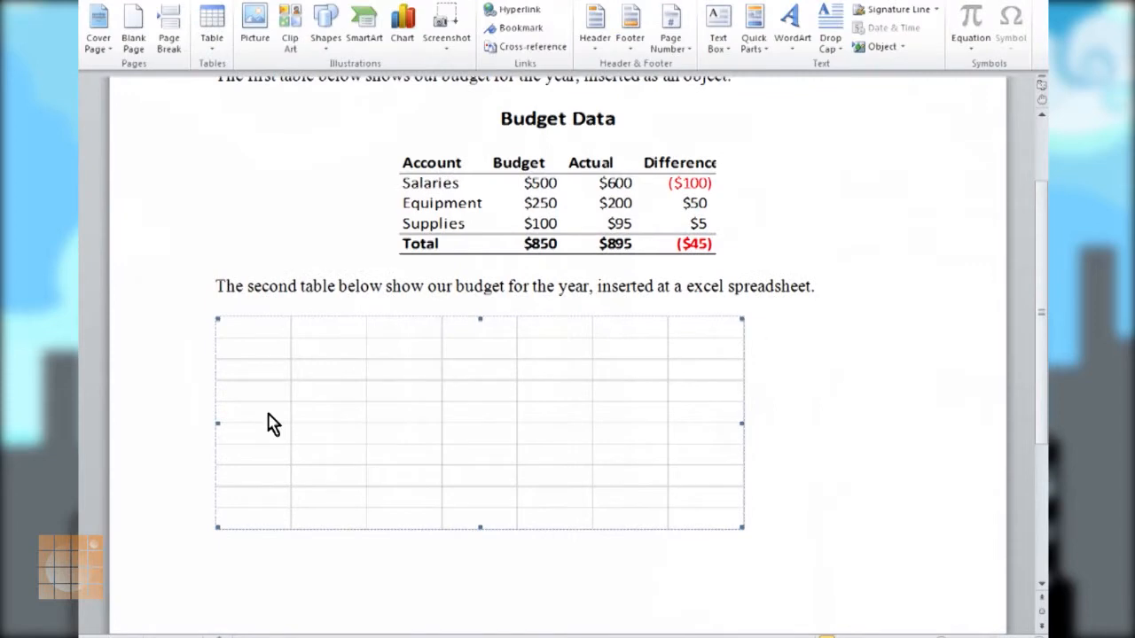
Step: Copy the whole budget table, rows 1 to 7, from Budget Data Worksheet into cell A1 of the embedded spreadsheet
double_click(264, 358)
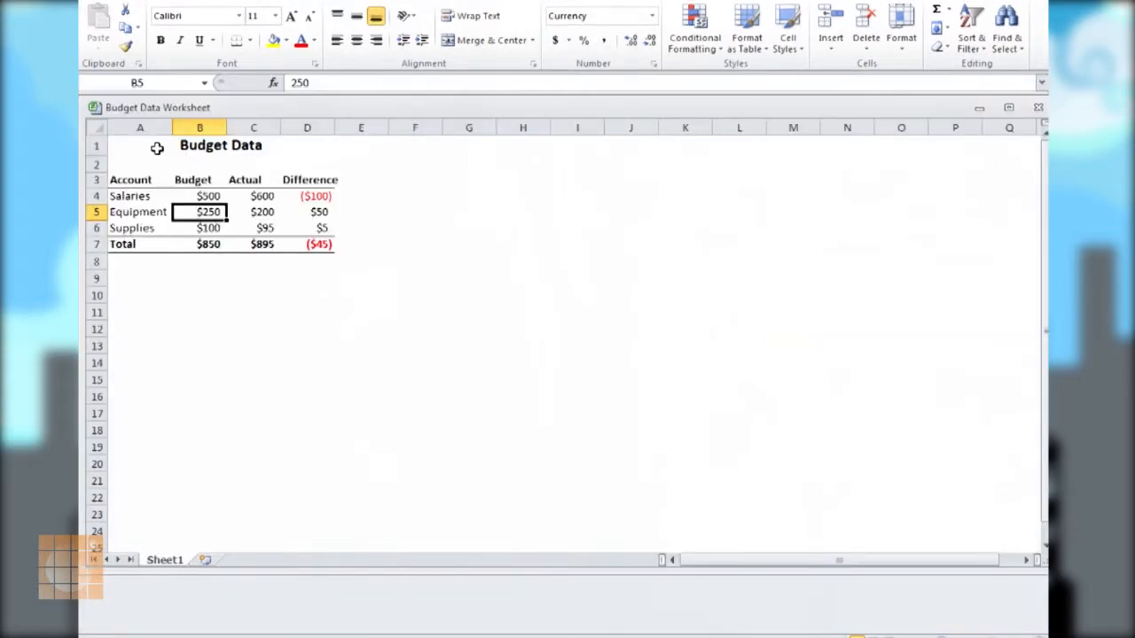
left_click_drag(157, 146, 168, 244)
key("ctrl+c")
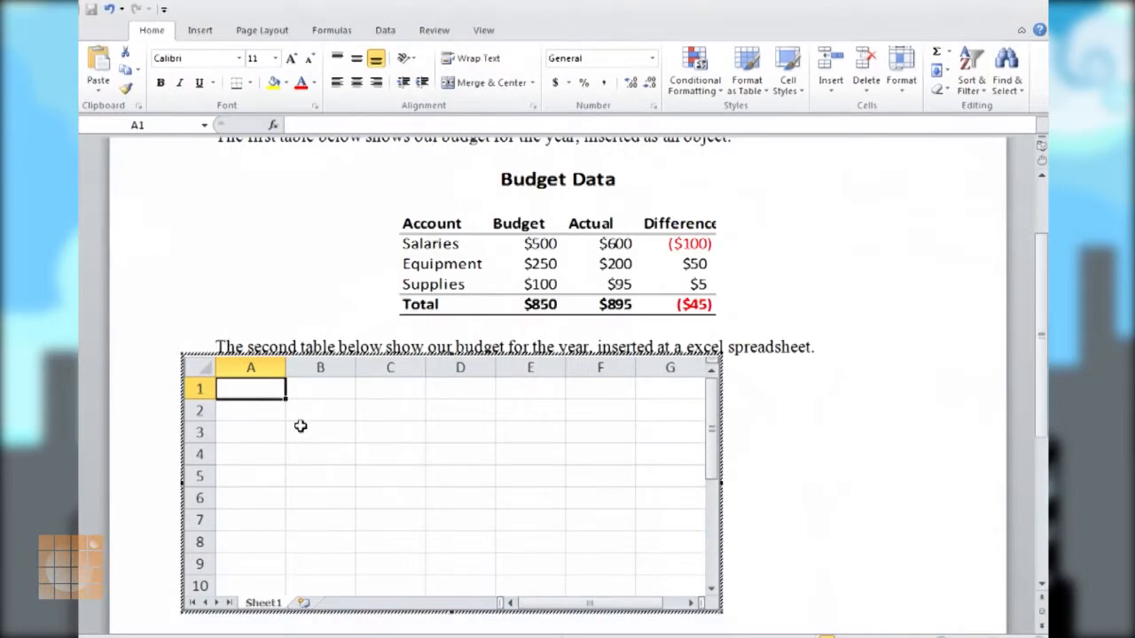
key("ctrl+v")
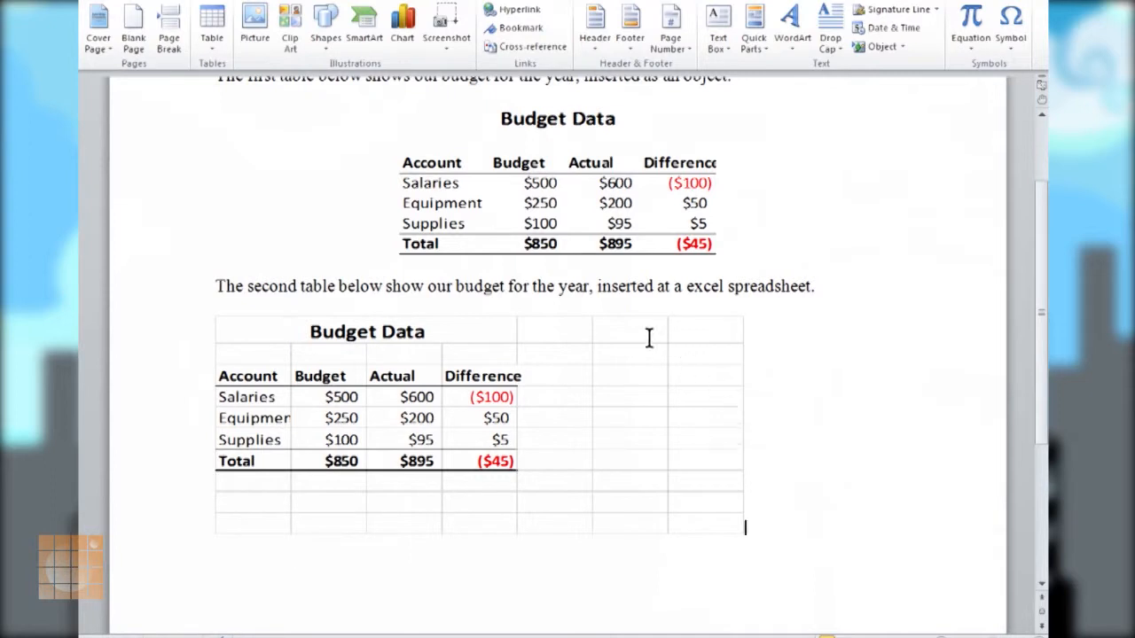
Step: Center the embedded spreadsheet with the second table on the page
scroll(545, 191, "up", 3)
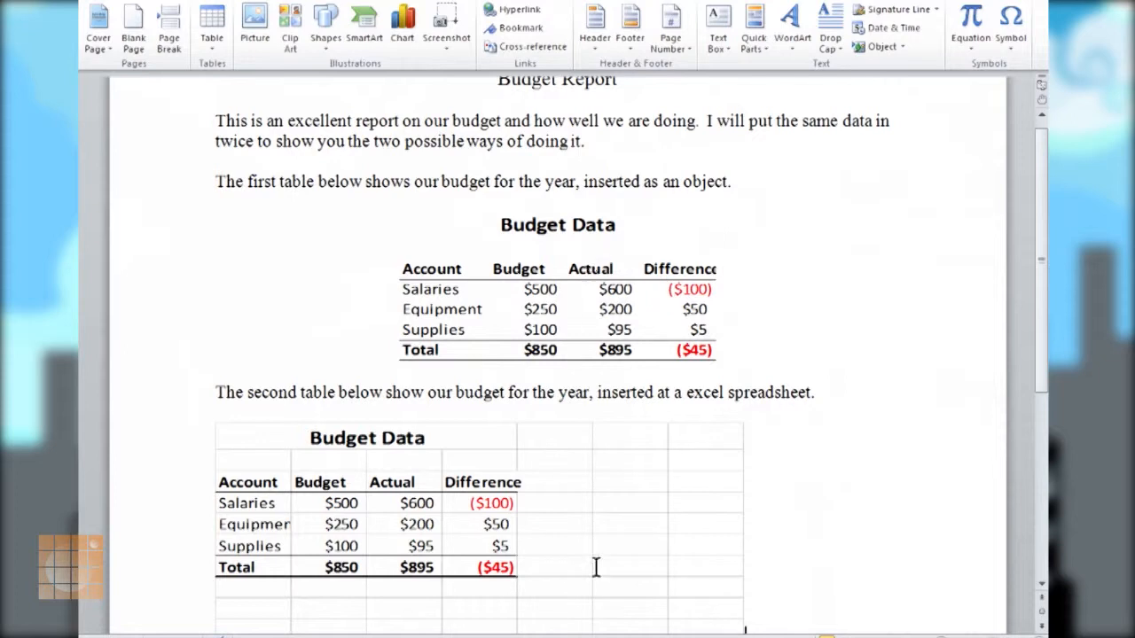
left_click(587, 538)
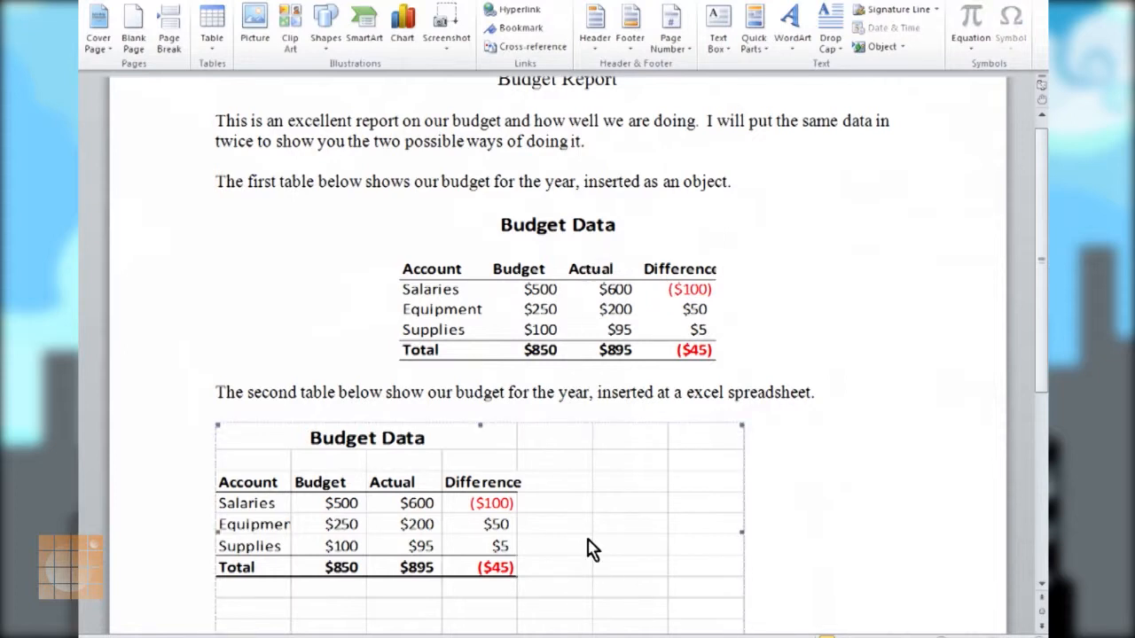
left_click(152, 4)
left_click(403, 42)
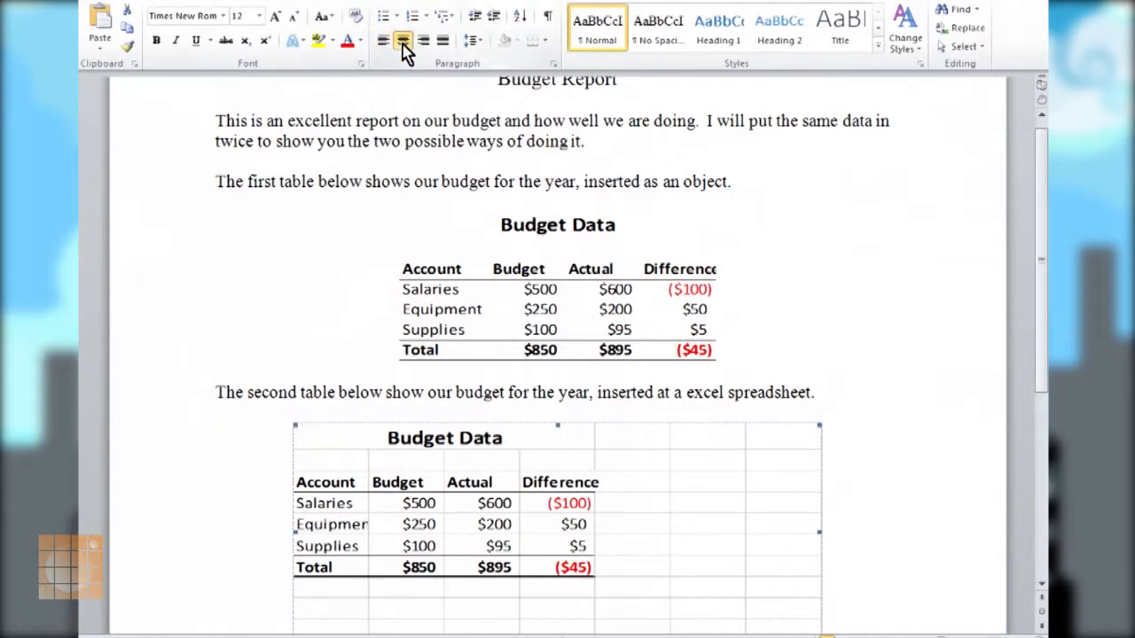
Step: Turn off the gridlines in the second table's embedded spreadsheet and return to the document
scroll(253, 183, "down", 3)
scroll(254, 183, "up", 1)
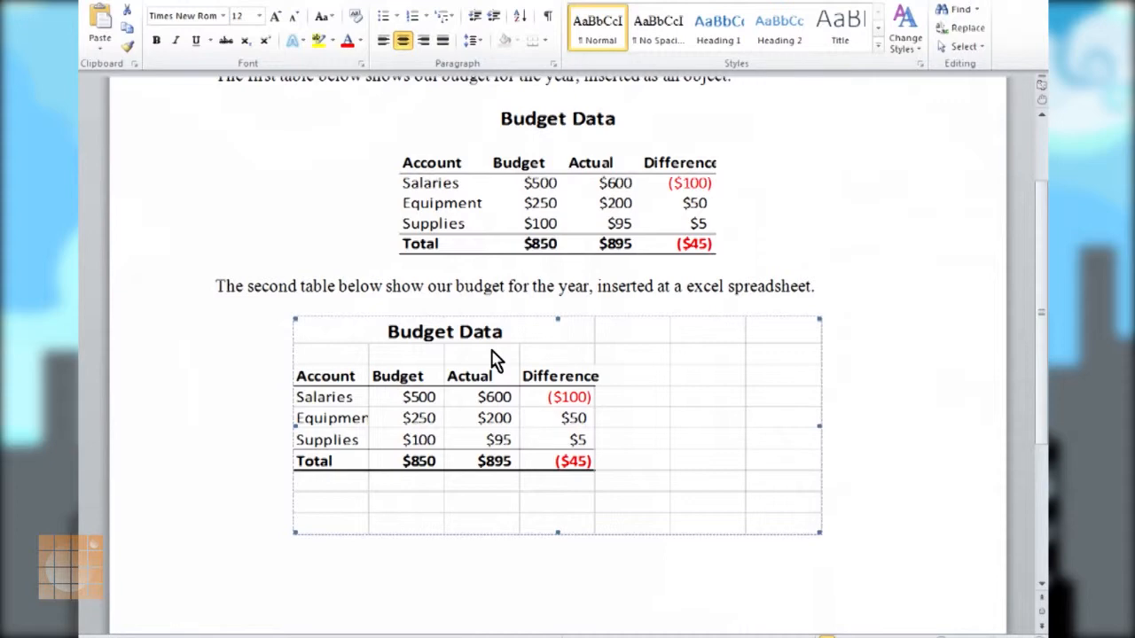
double_click(621, 361)
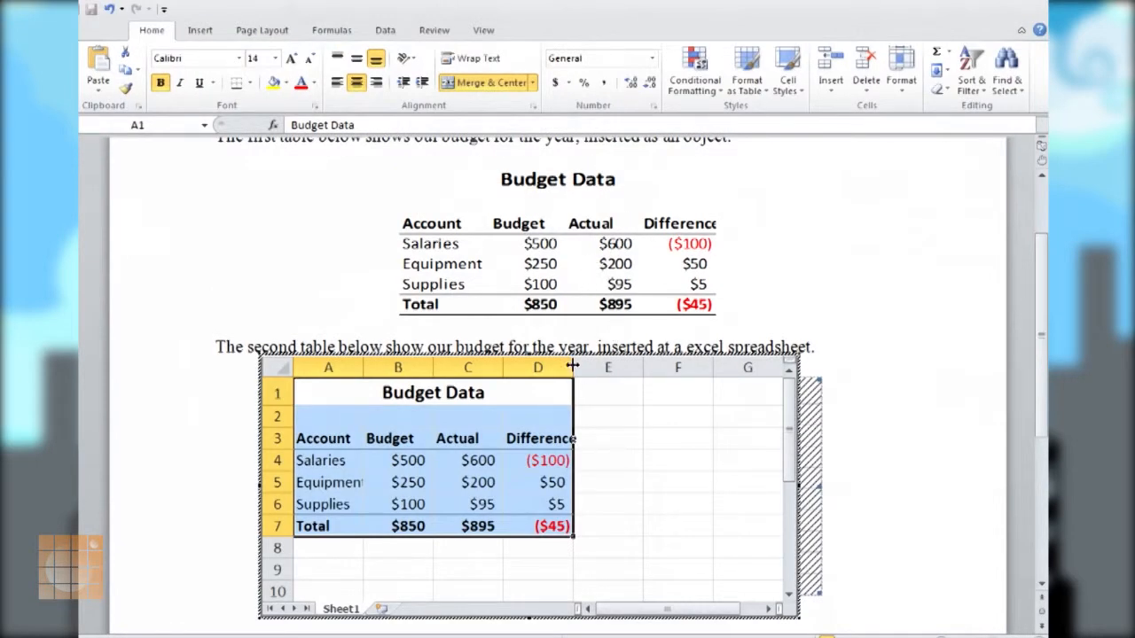
left_click(484, 29)
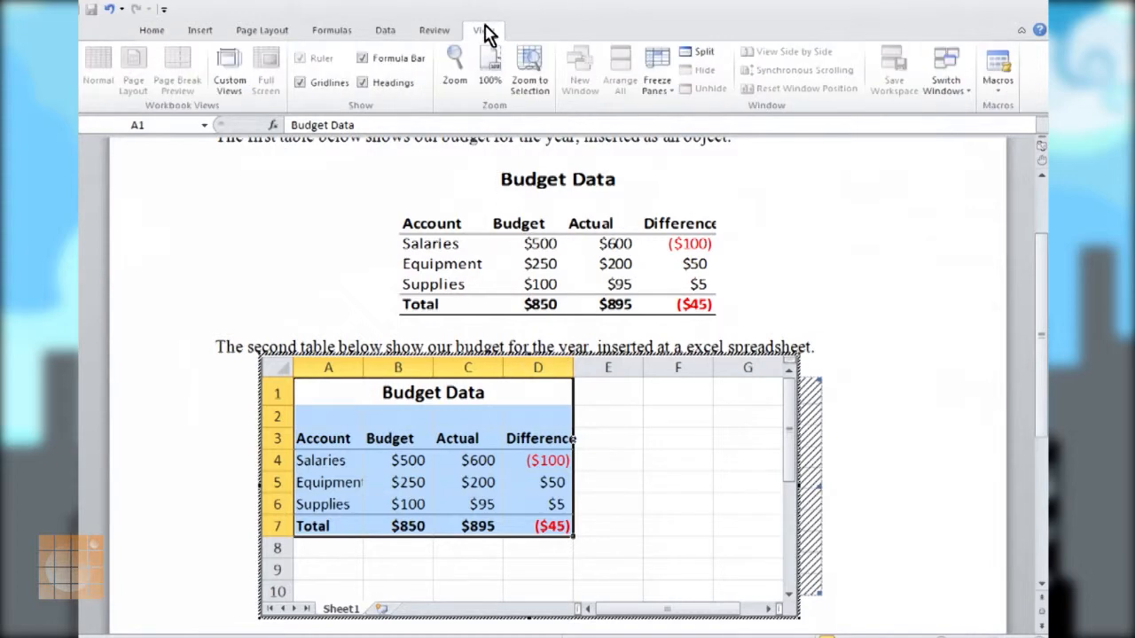
left_click(300, 82)
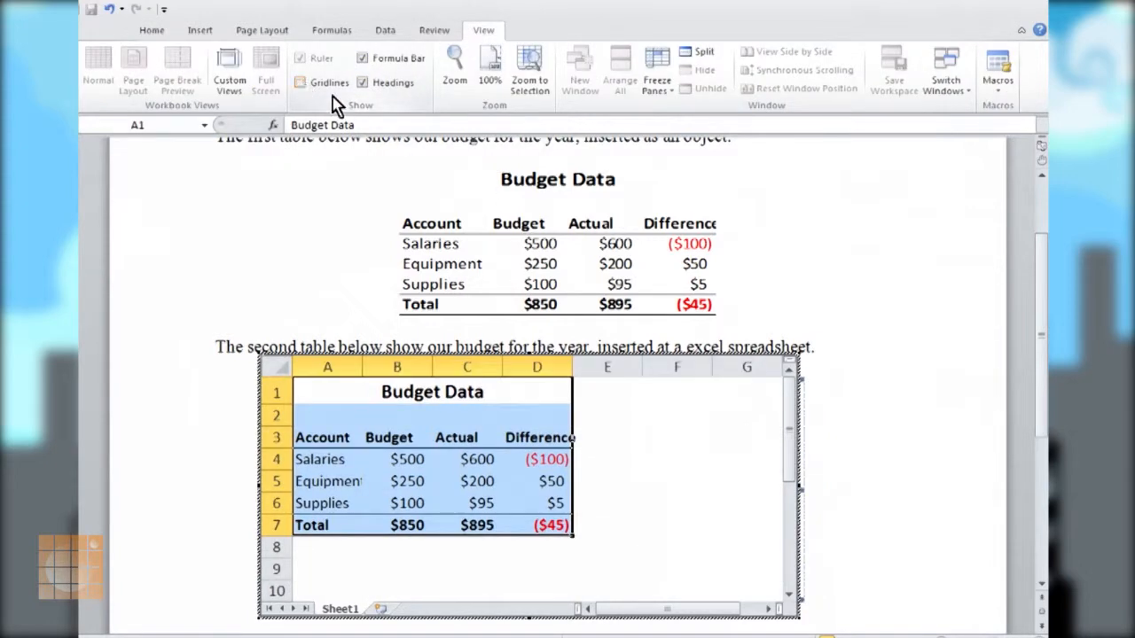
left_click(848, 412)
left_click(523, 391)
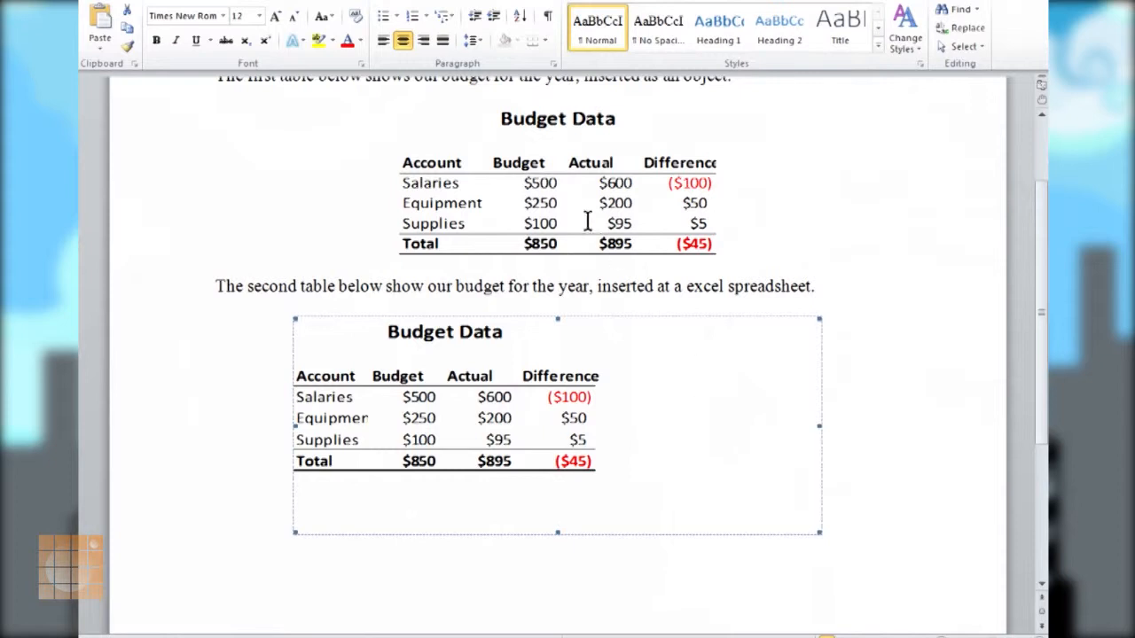
Step: Shrink the second table's embedded spreadsheet window to show only columns A to D and rows 1 to 7
left_click(547, 185)
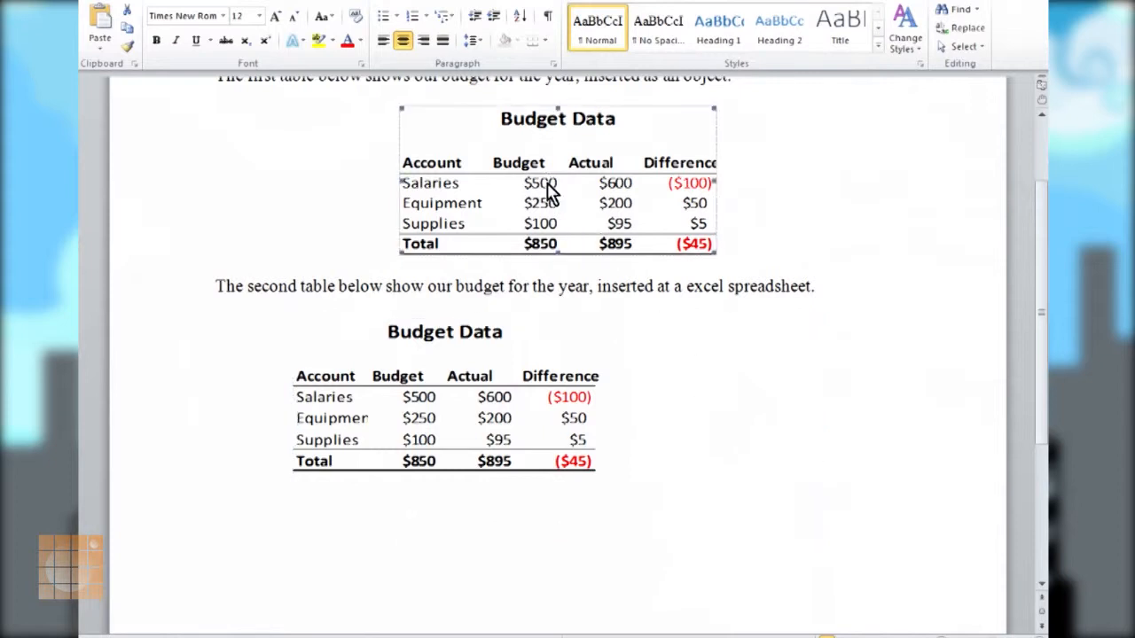
left_click(476, 425)
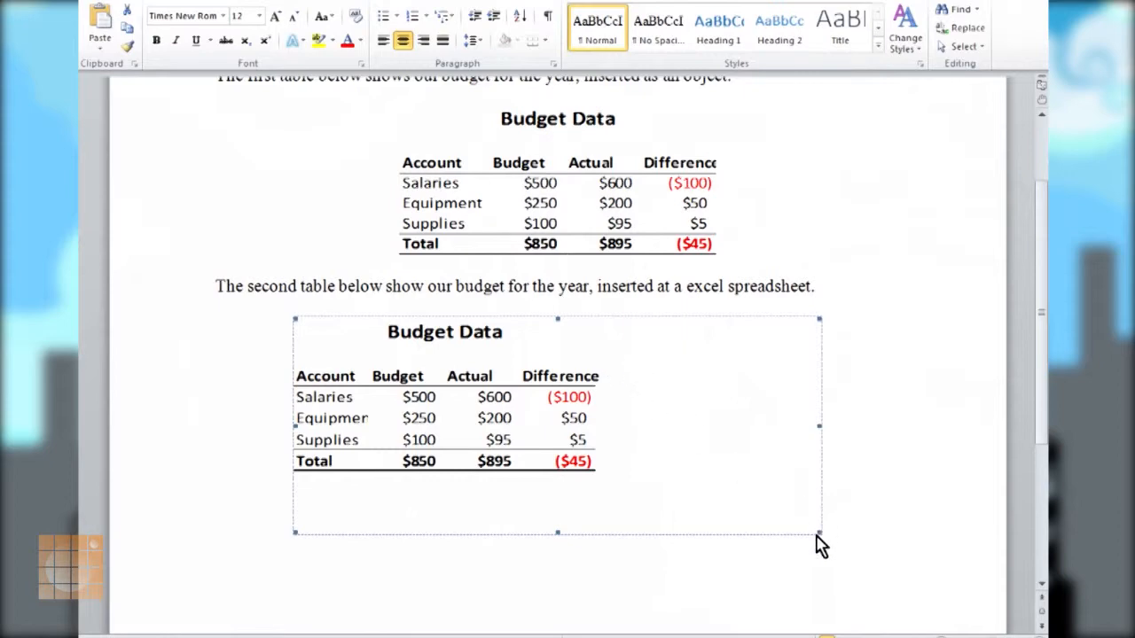
double_click(605, 412)
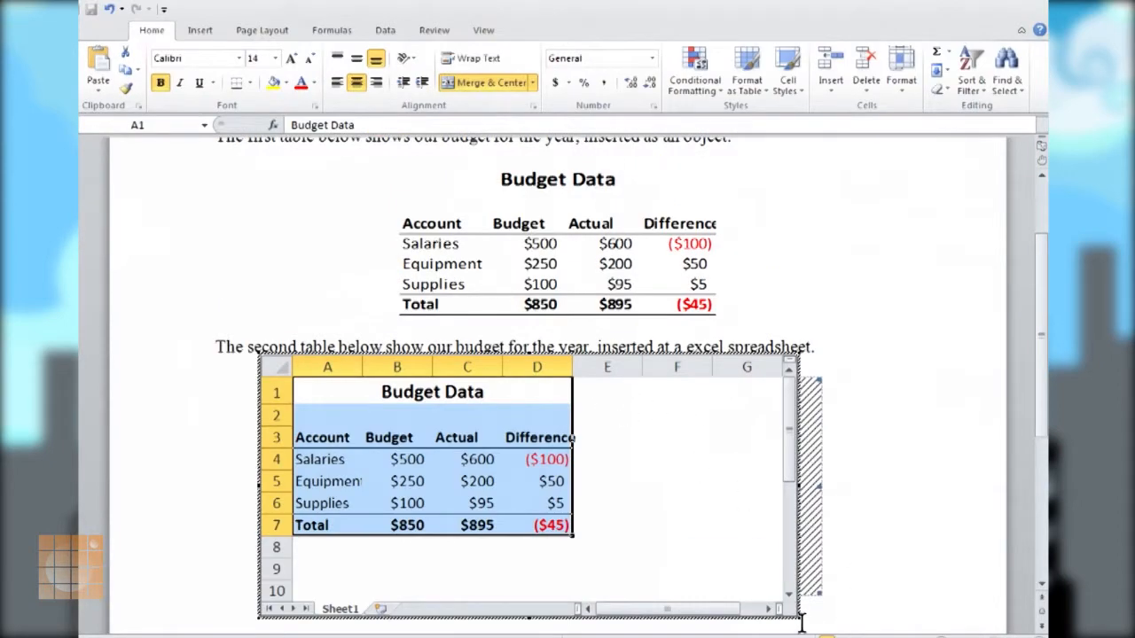
left_click_drag(800, 617, 616, 557)
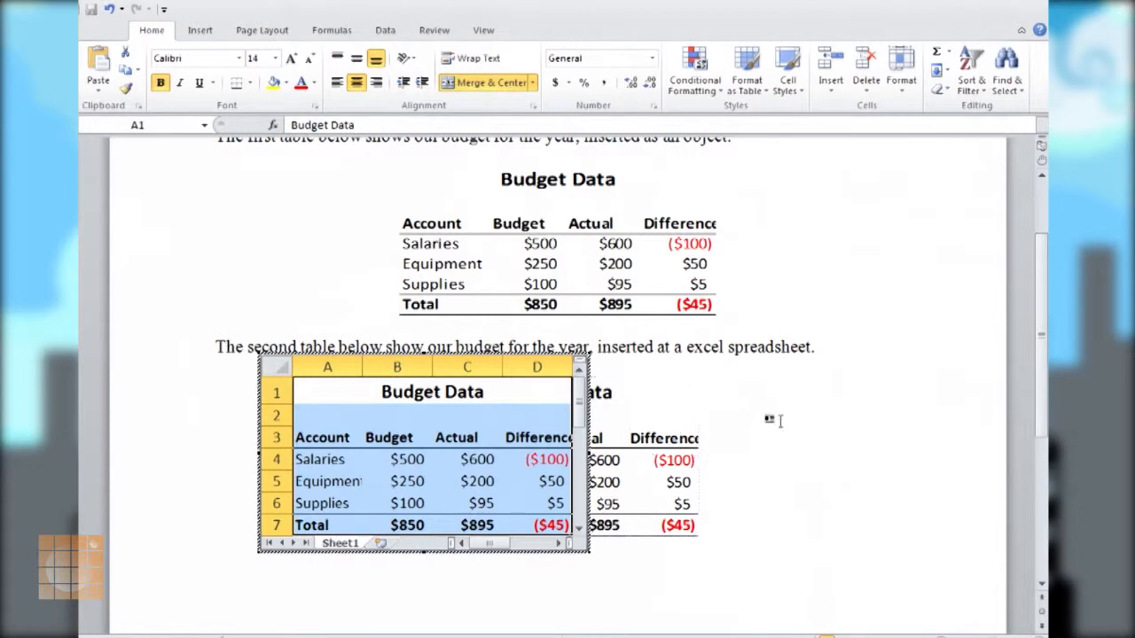
left_click(773, 422)
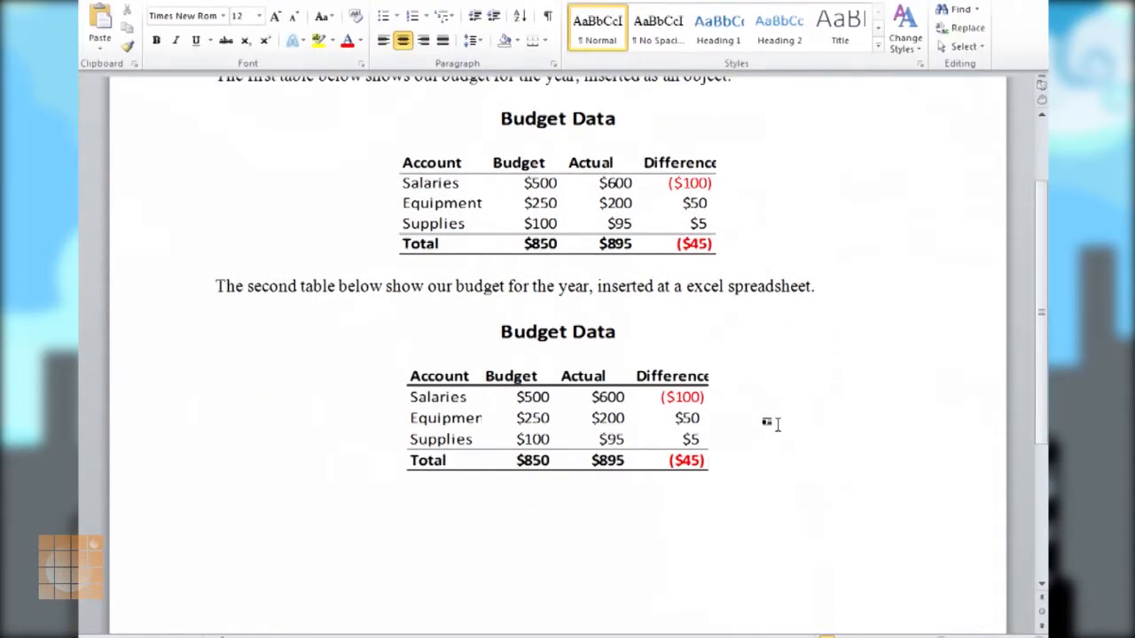
Step: Enlarge the second table's embedded spreadsheet frame slightly from its lower corner
left_click(661, 376)
left_click(662, 158)
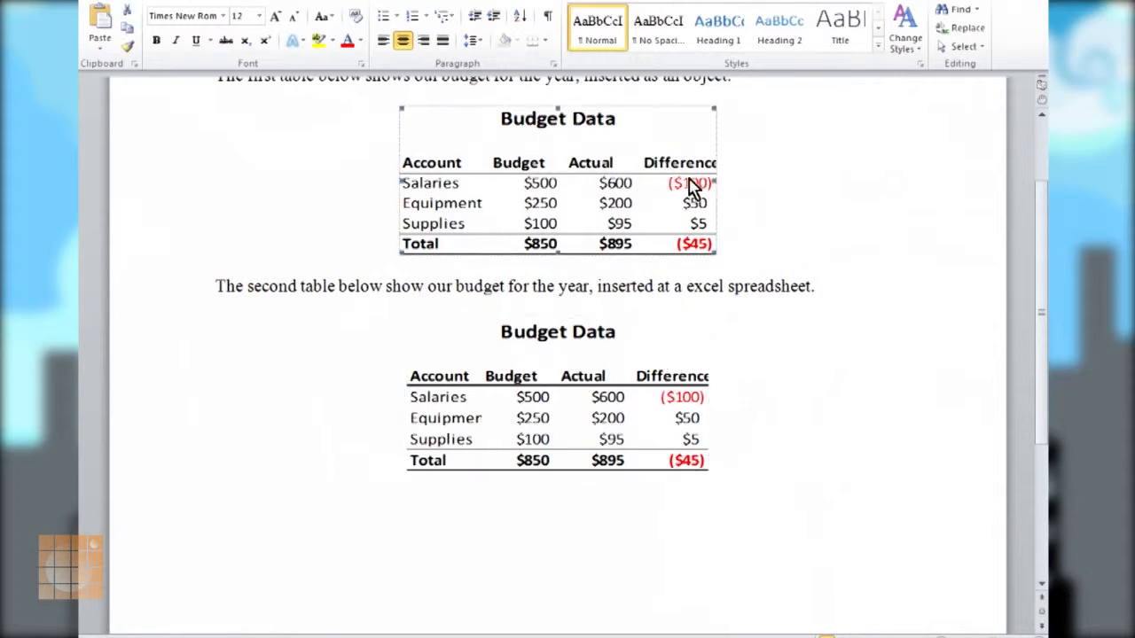
double_click(652, 386)
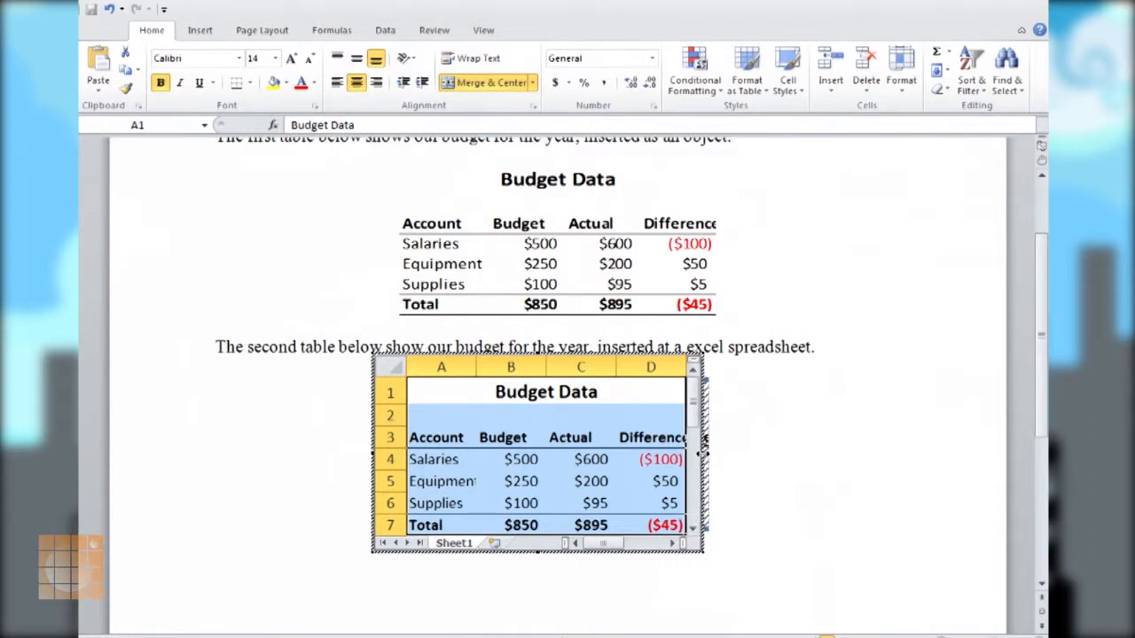
left_click_drag(707, 454, 708, 454)
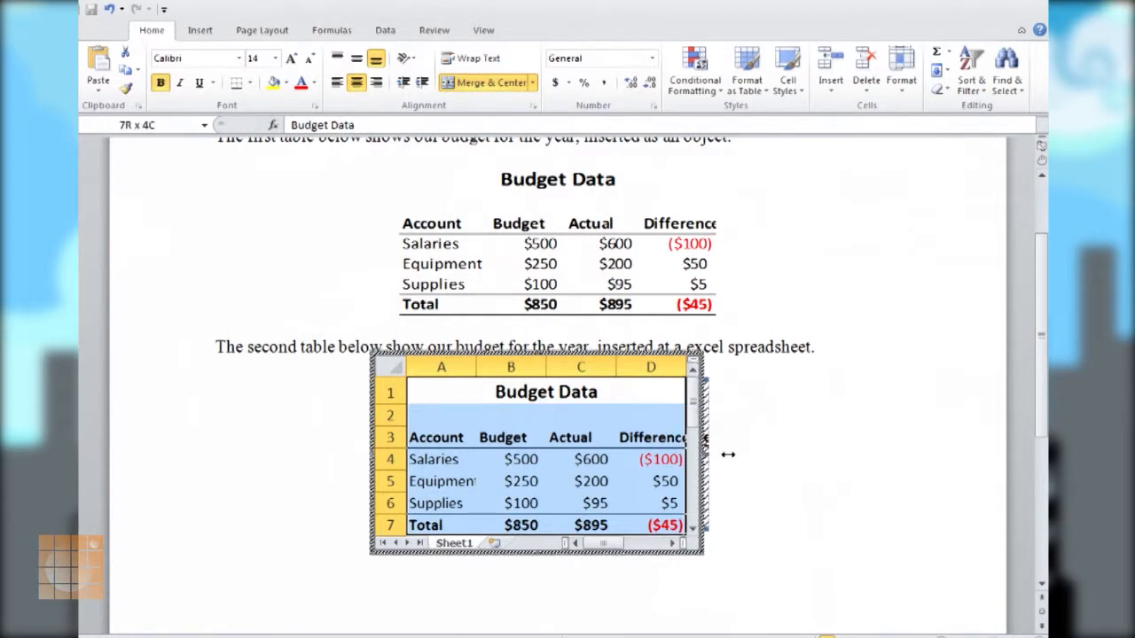
left_click_drag(735, 454, 740, 456)
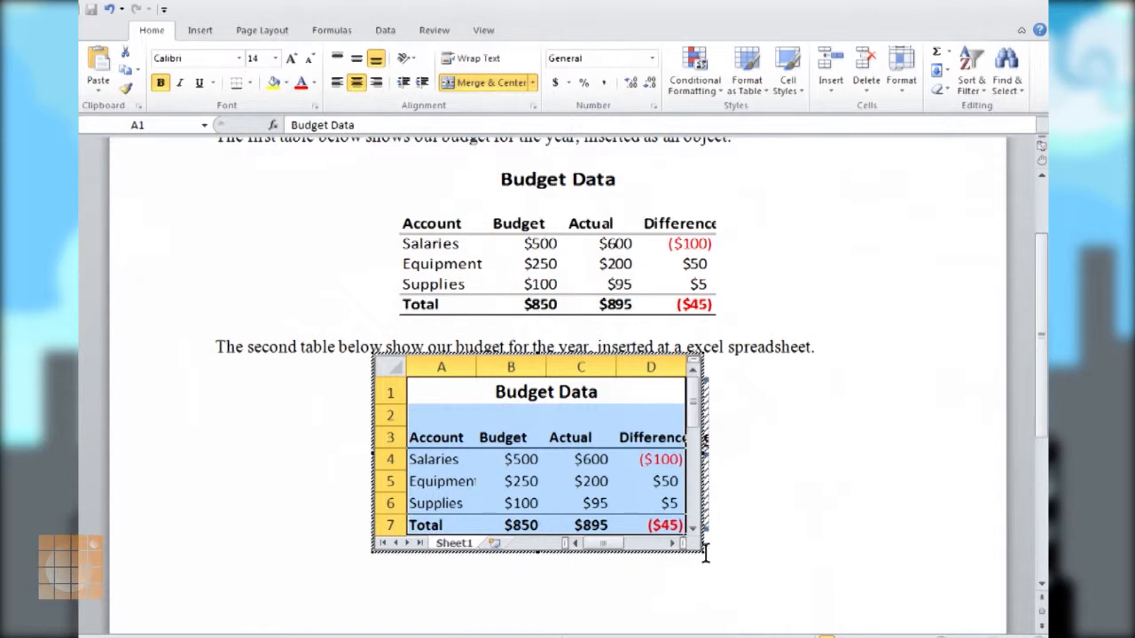
left_click_drag(705, 554, 727, 565)
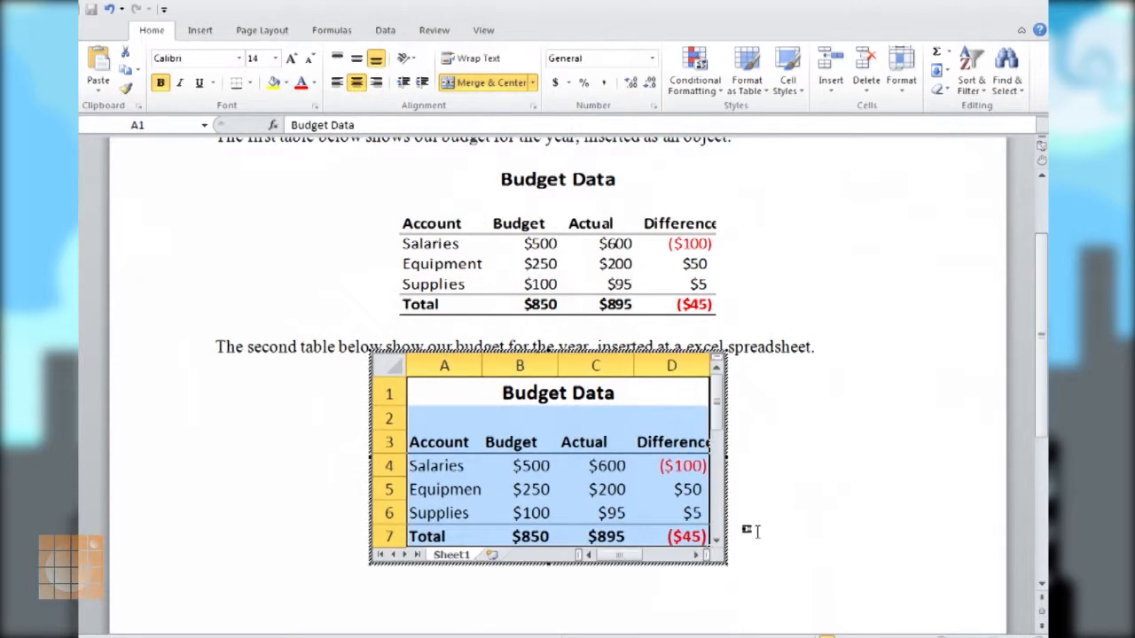
Step: Widen column D of the embedded spreadsheet to fit the full Difference heading, and return to the document
left_click(634, 553)
left_click_drag(621, 543, 636, 543)
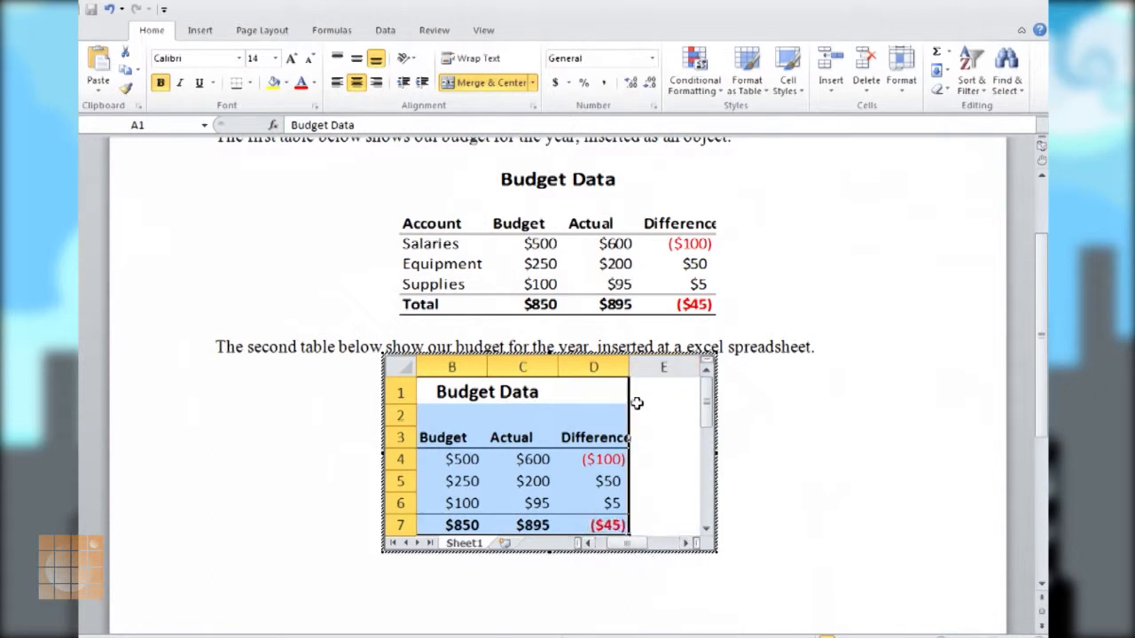
left_click_drag(629, 372, 641, 369)
left_click(834, 420)
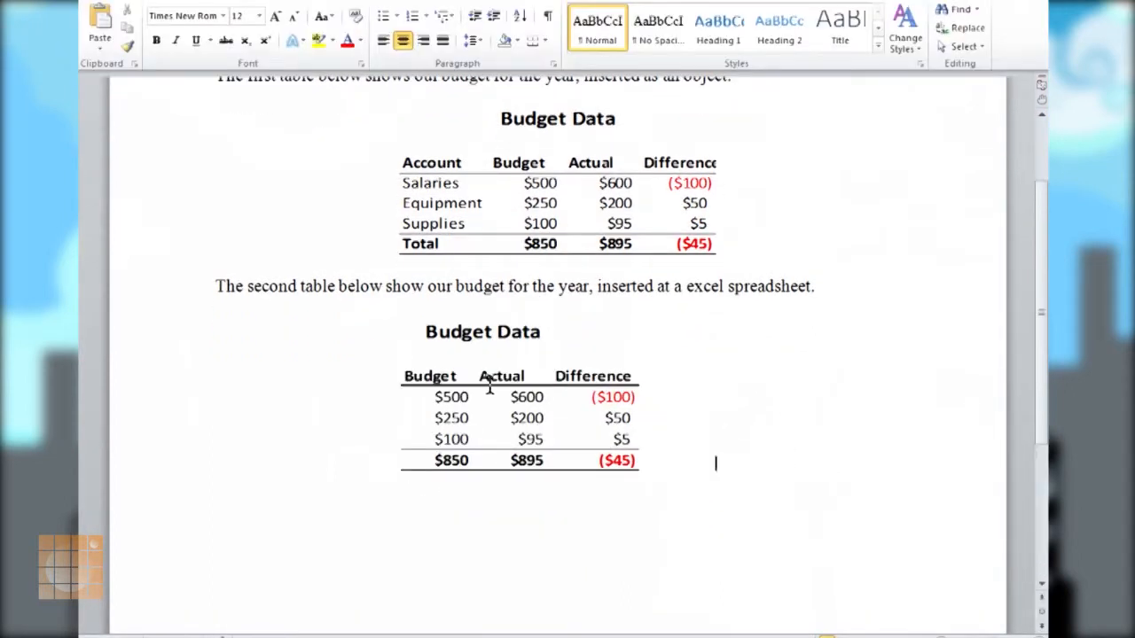
Step: Switch to the Budget Data Worksheet in Excel, widen column D to fit the Difference heading, and save the workbook
left_click(526, 203)
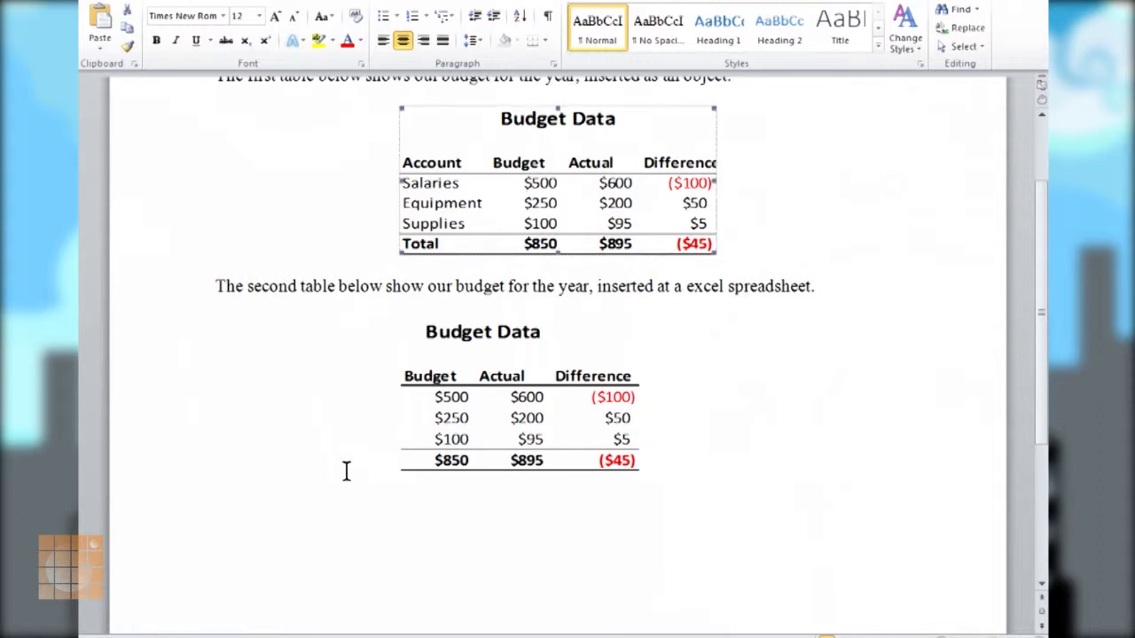
left_click(415, 637)
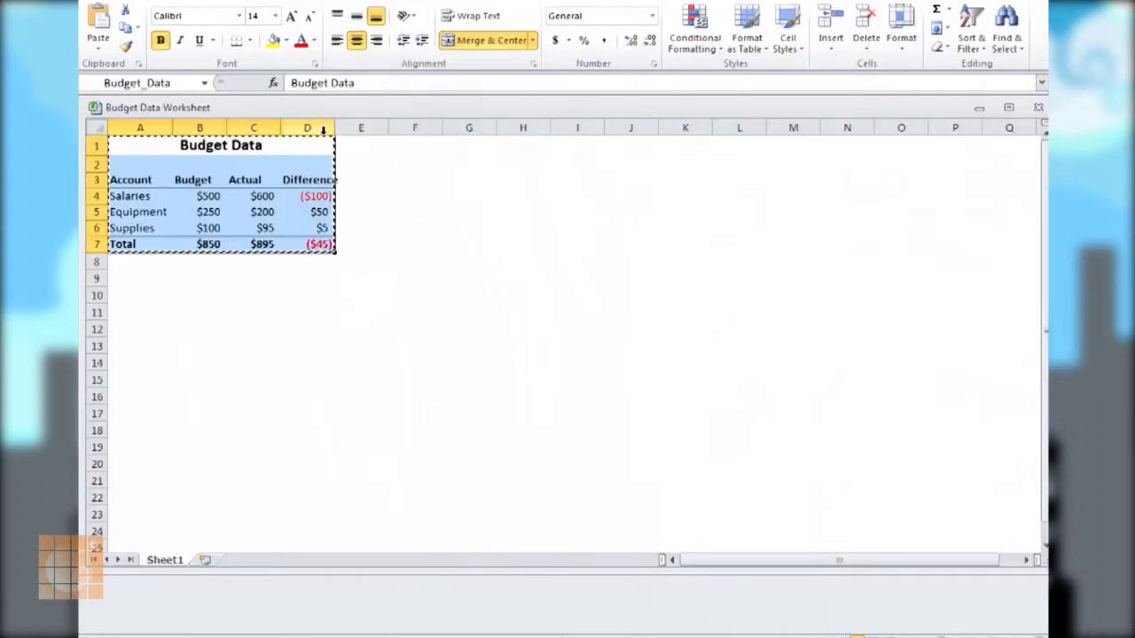
left_click_drag(332, 130, 344, 130)
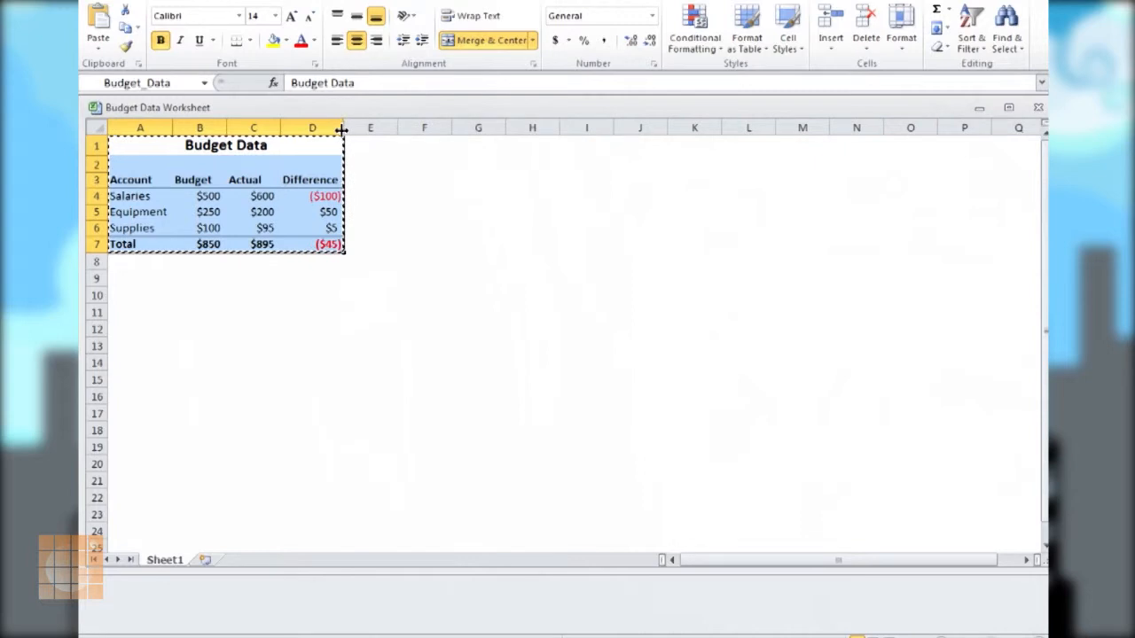
left_click(118, 0)
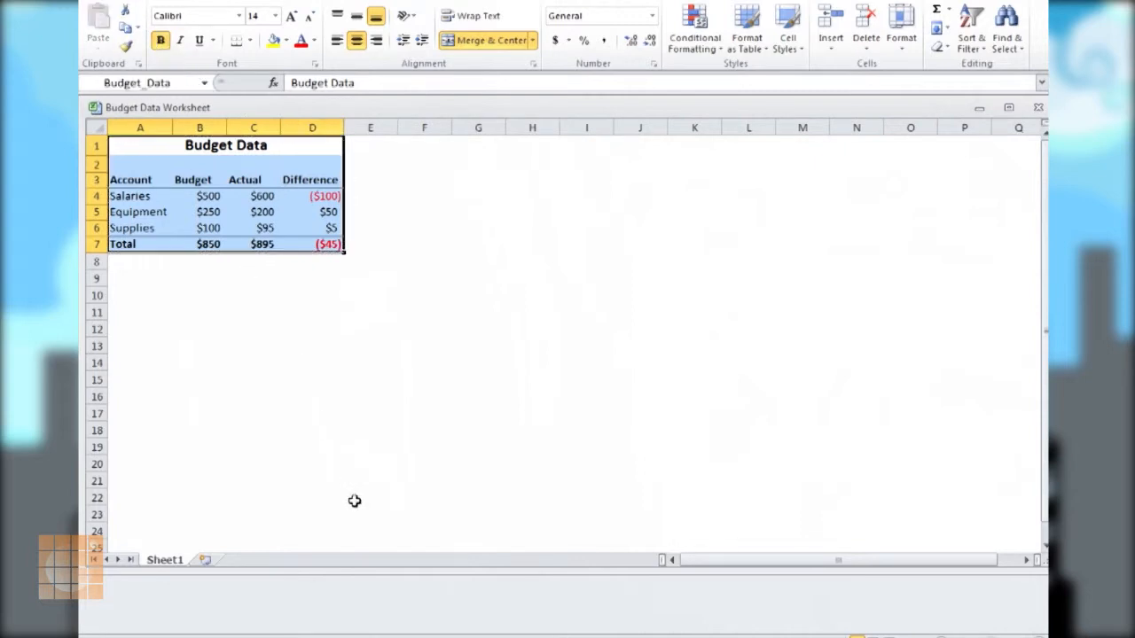
Step: Return to the Word report and update the first table's link to bring in the wider Difference column
left_click(447, 637)
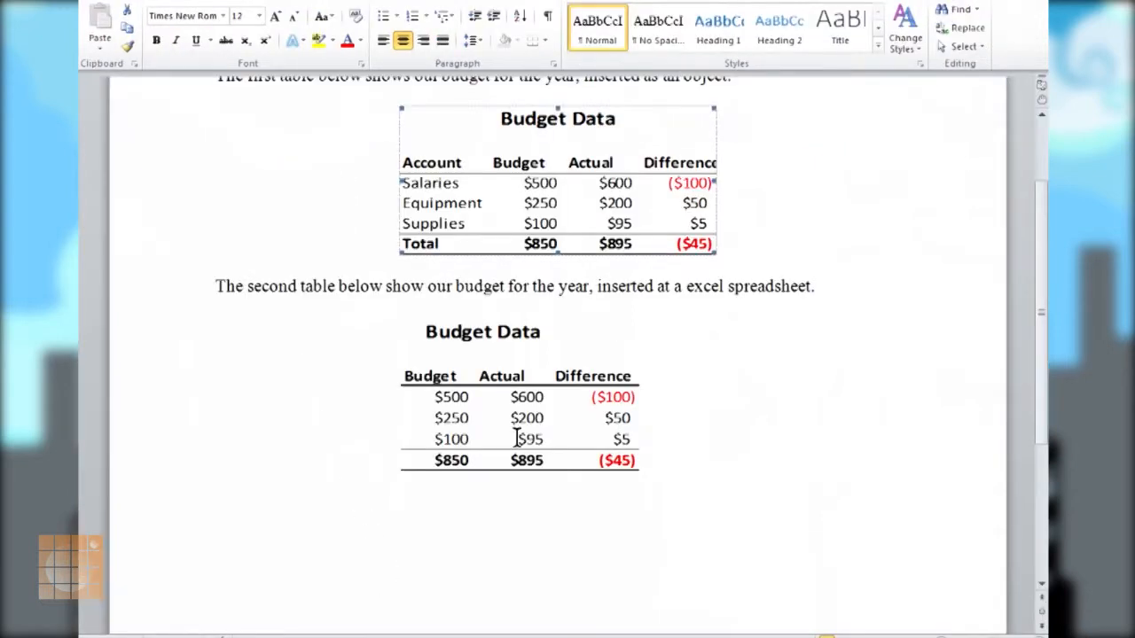
left_click(764, 191)
left_click(605, 180)
right_click(603, 182)
left_click(493, 272)
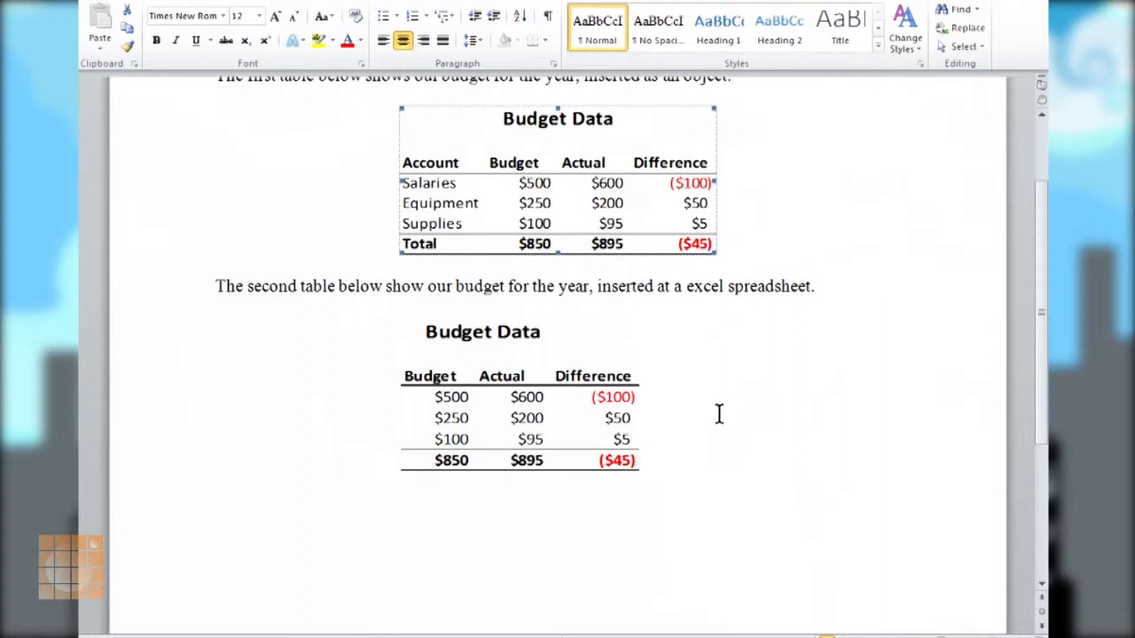
left_click(638, 523)
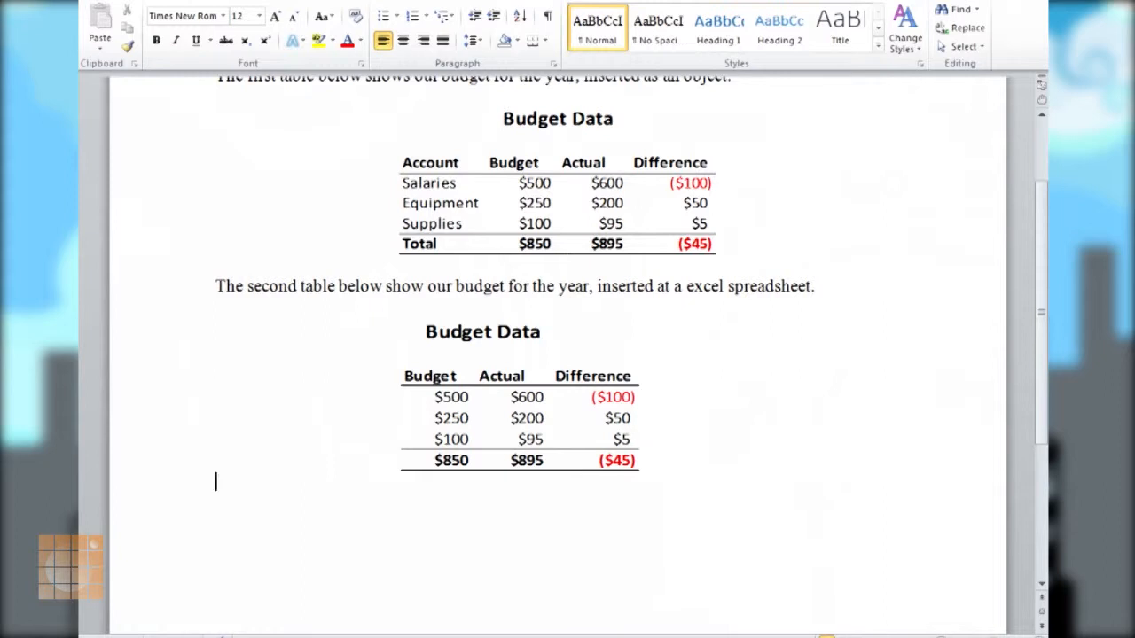
Step: Switch to the Excel source workbook and set the Salaries budget in B4 to 800
left_click(411, 637)
left_click(218, 197)
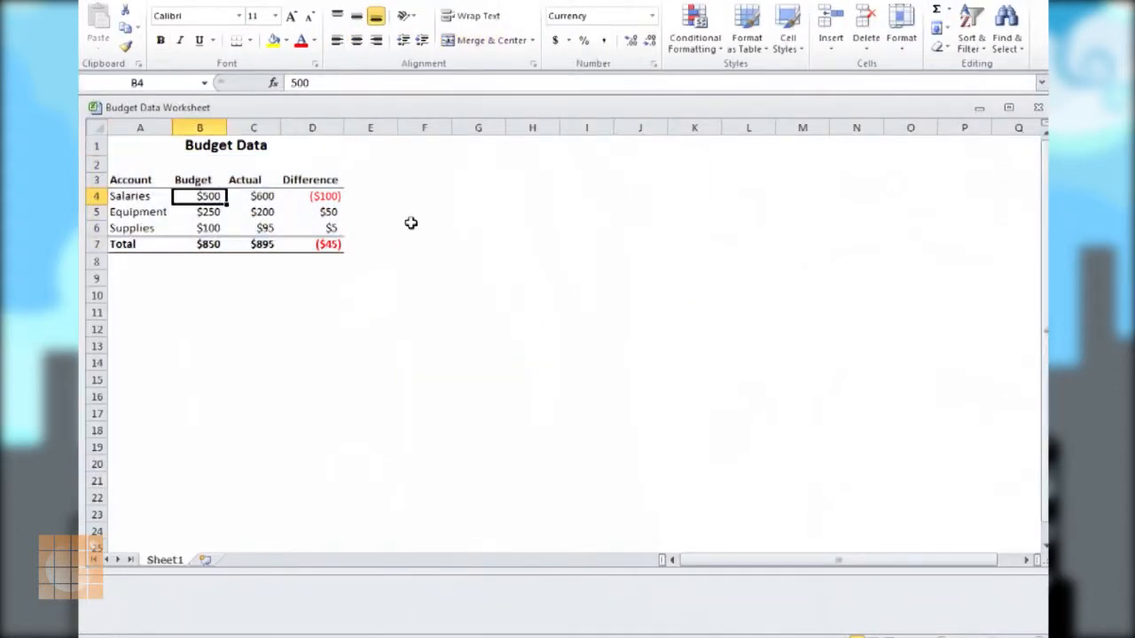
type("800")
key("Return")
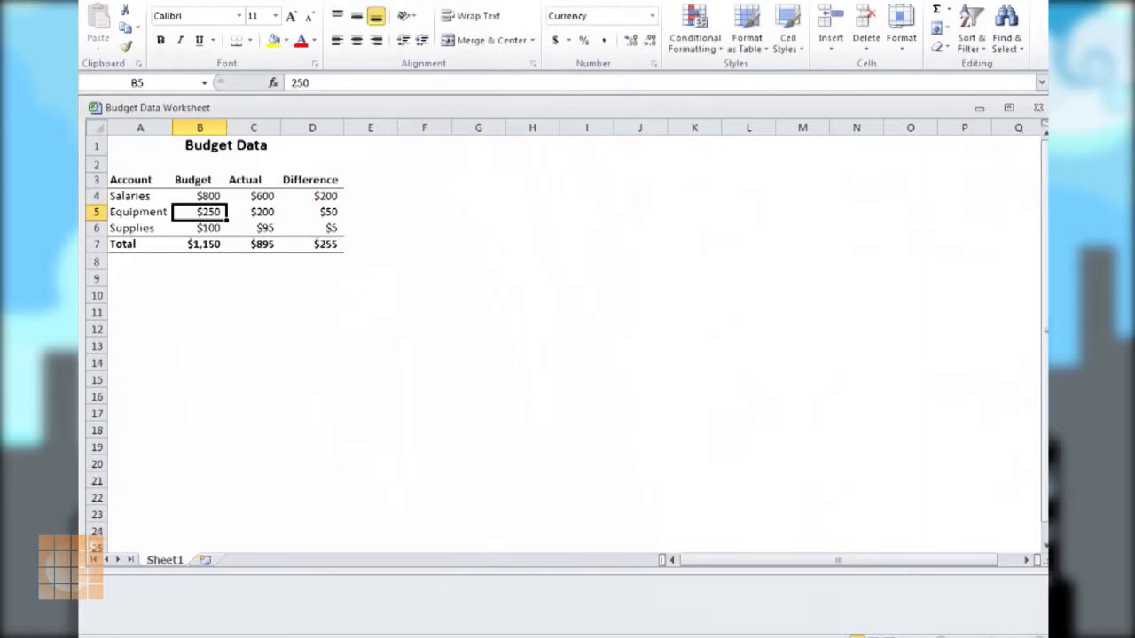
Step: Go back to the Word report and update the first table's link with the new Salaries budget
left_click(399, 631)
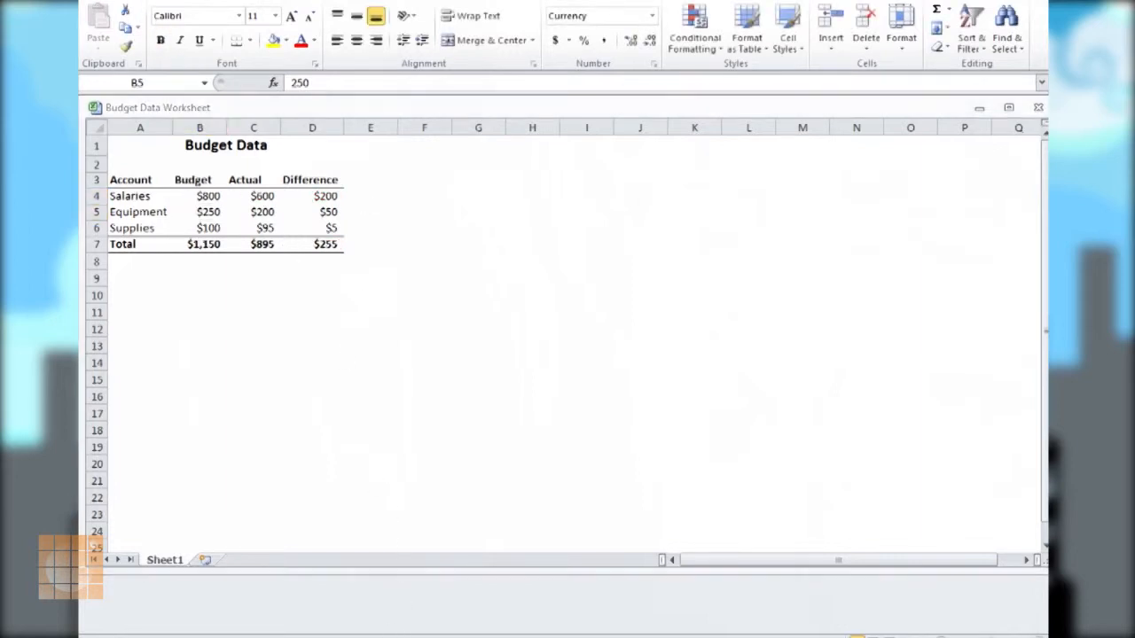
left_click(539, 213)
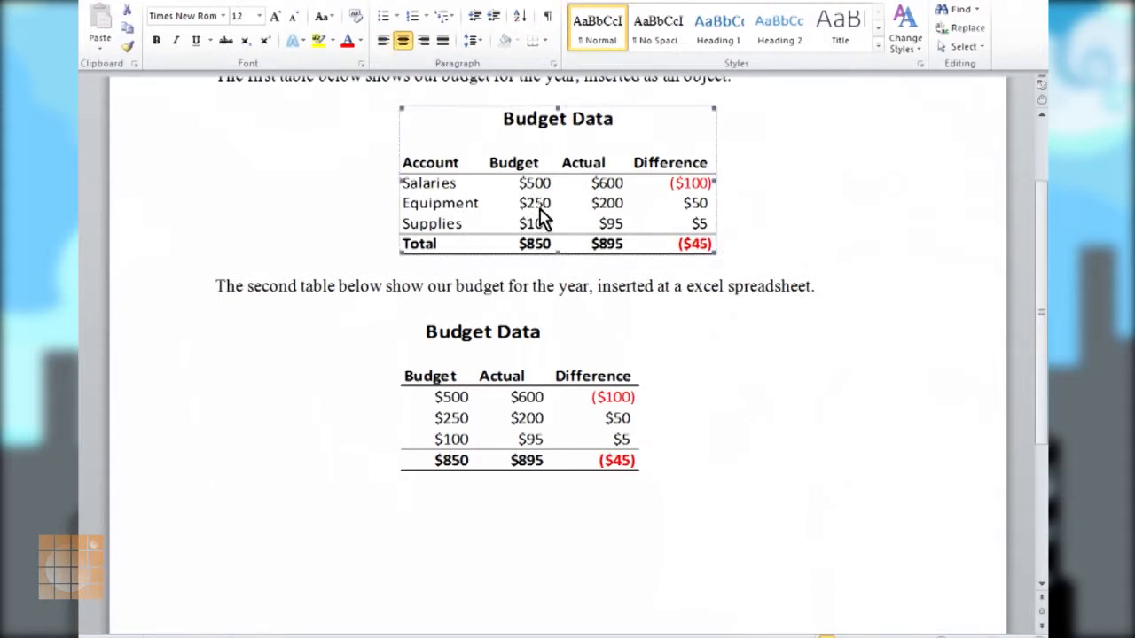
right_click(539, 217)
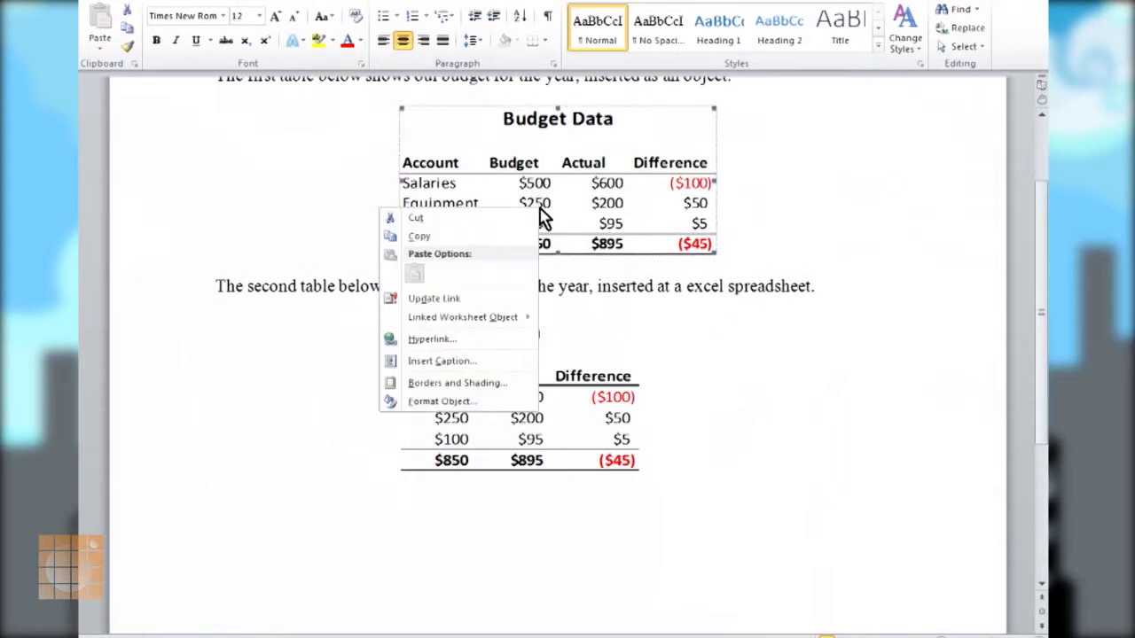
left_click(451, 300)
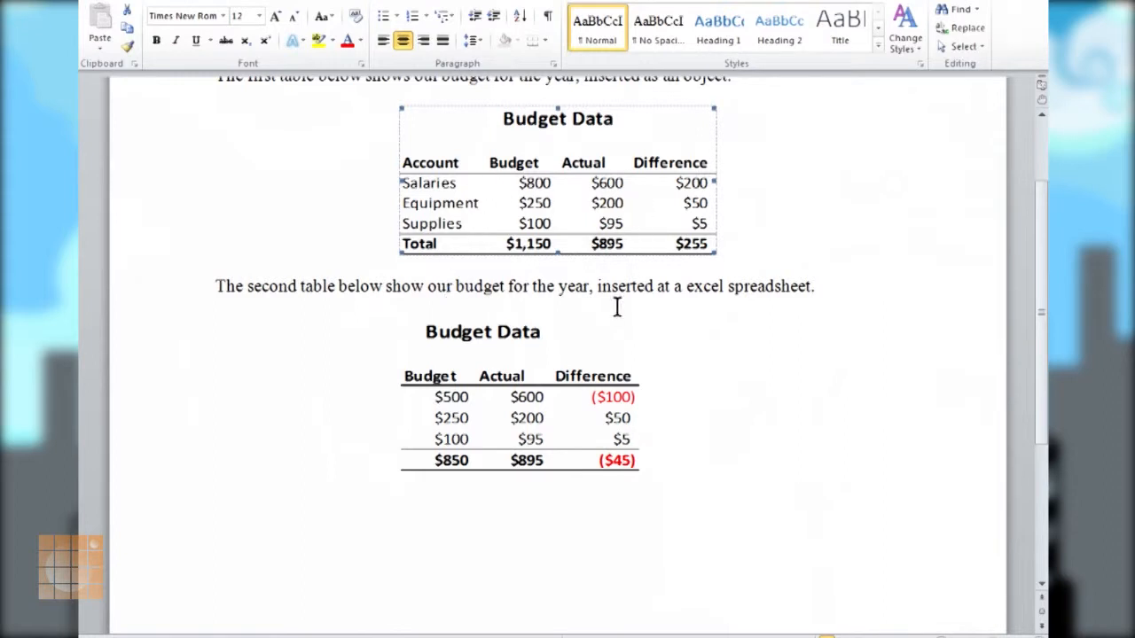
Step: Shift the second table's embedded spreadsheet view to show columns A to D, and return to the document
left_click(530, 403)
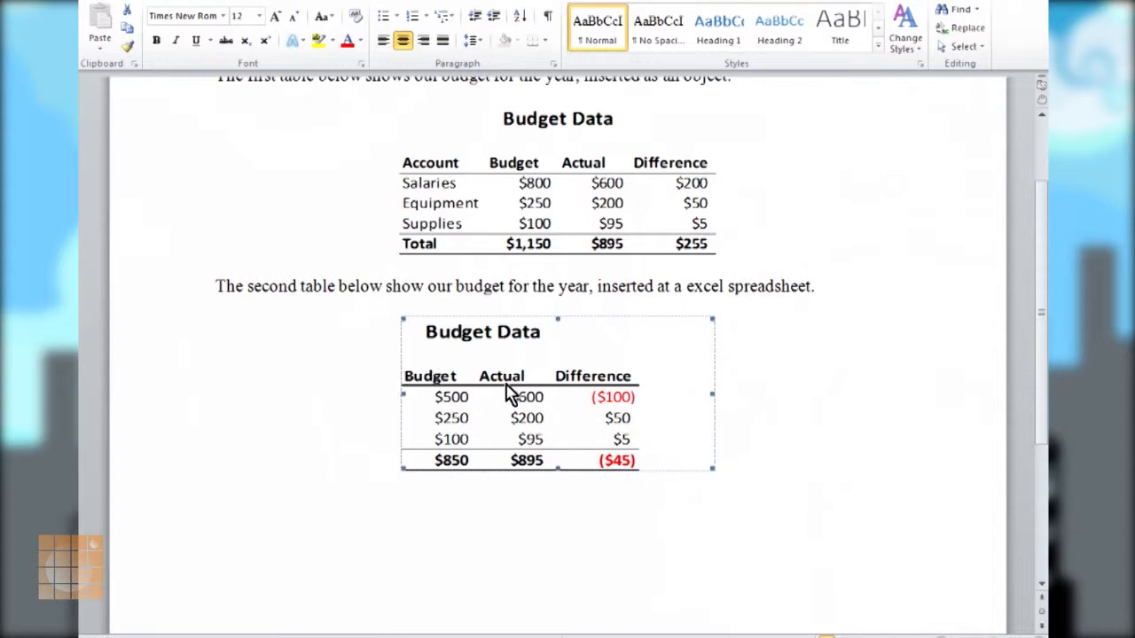
double_click(510, 394)
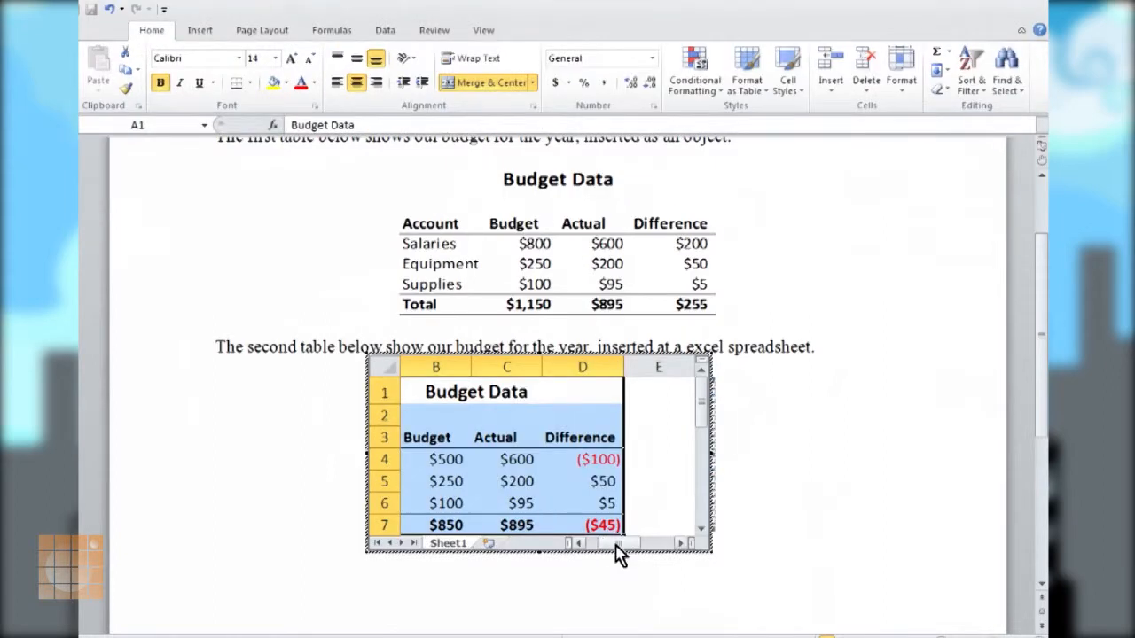
left_click_drag(616, 548, 599, 554)
left_click(538, 436)
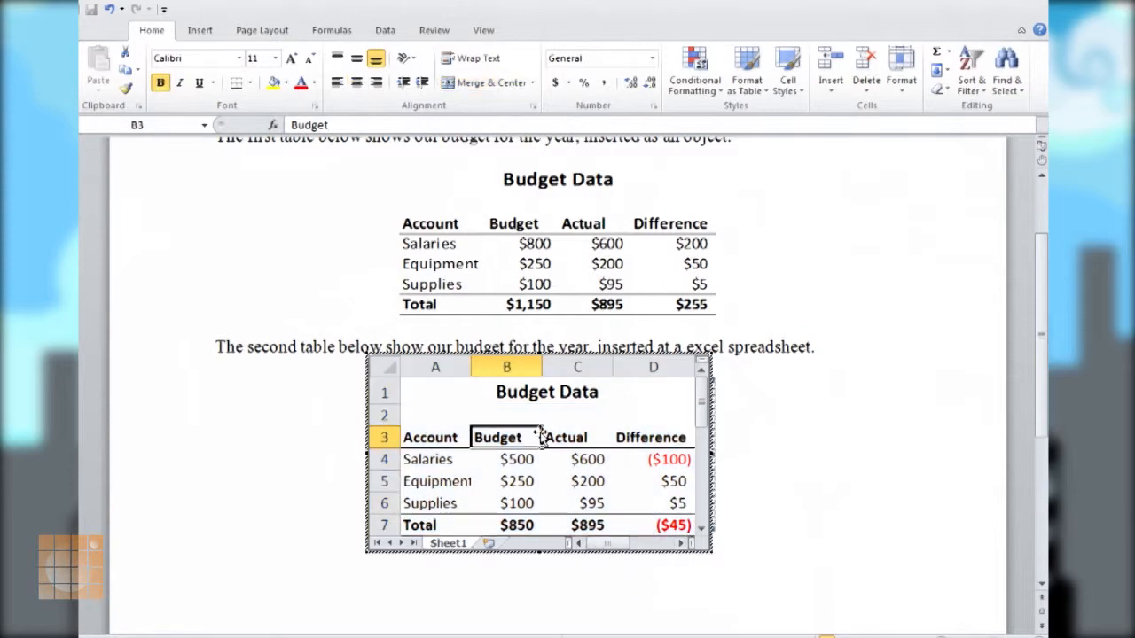
left_click(847, 434)
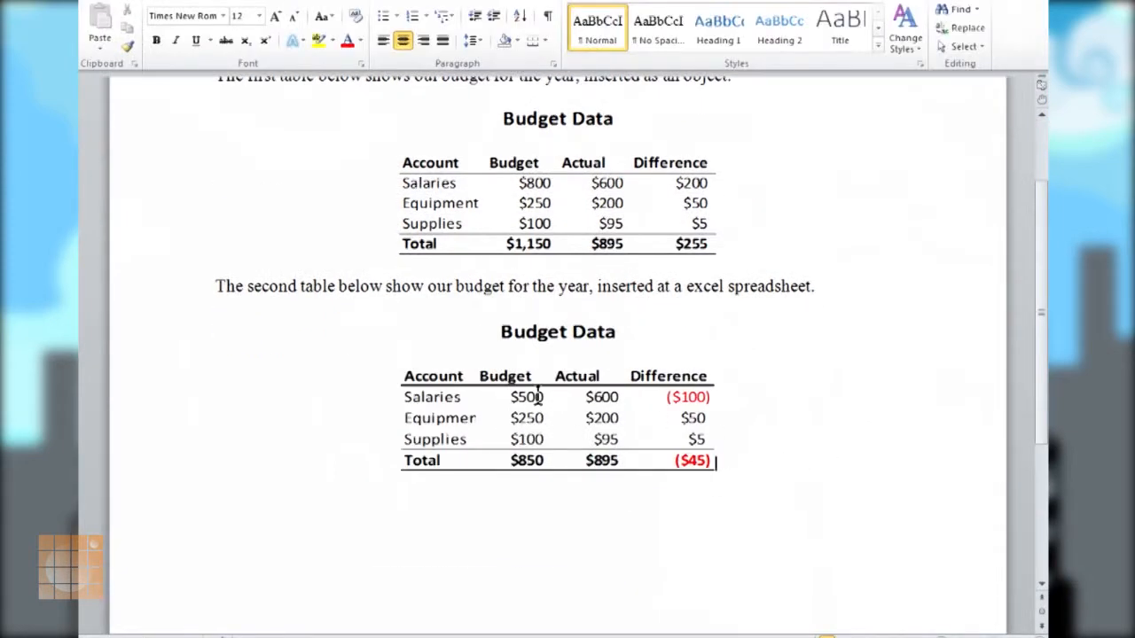
Step: Set the Salaries budget in B4 of the second table's embedded spreadsheet to 800, and return to the document
left_click(525, 404)
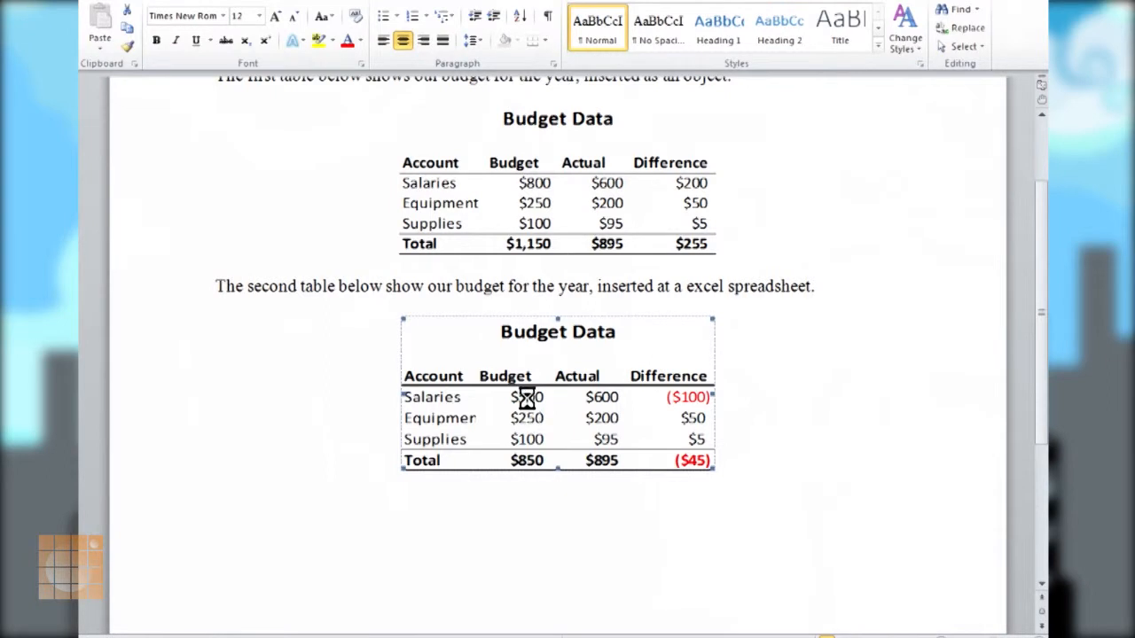
double_click(524, 398)
left_click(523, 469)
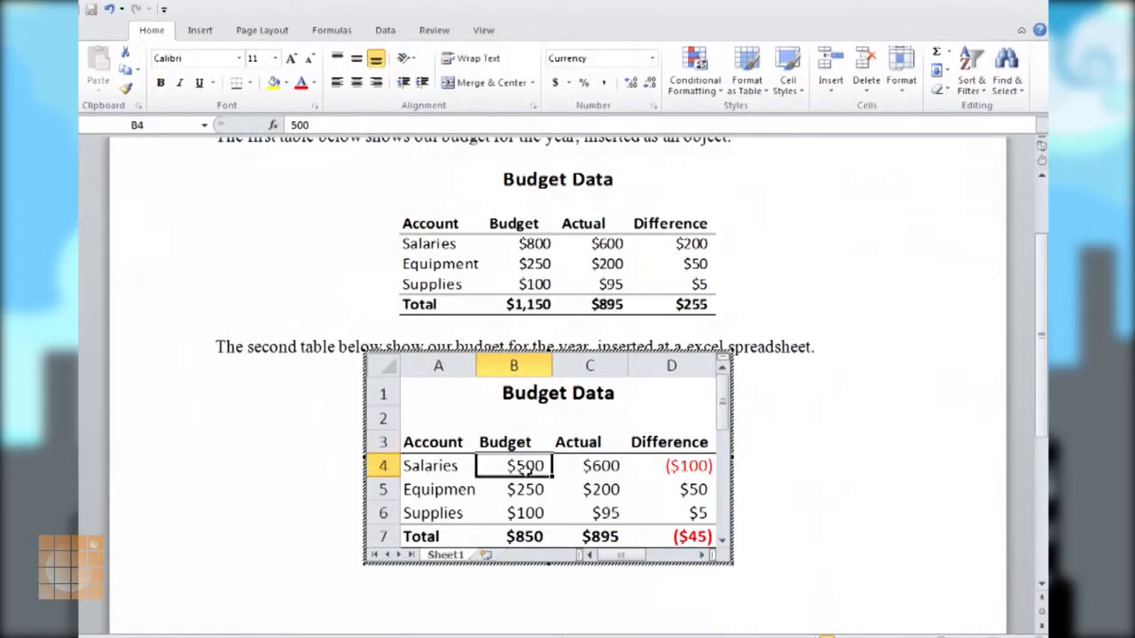
type("5")
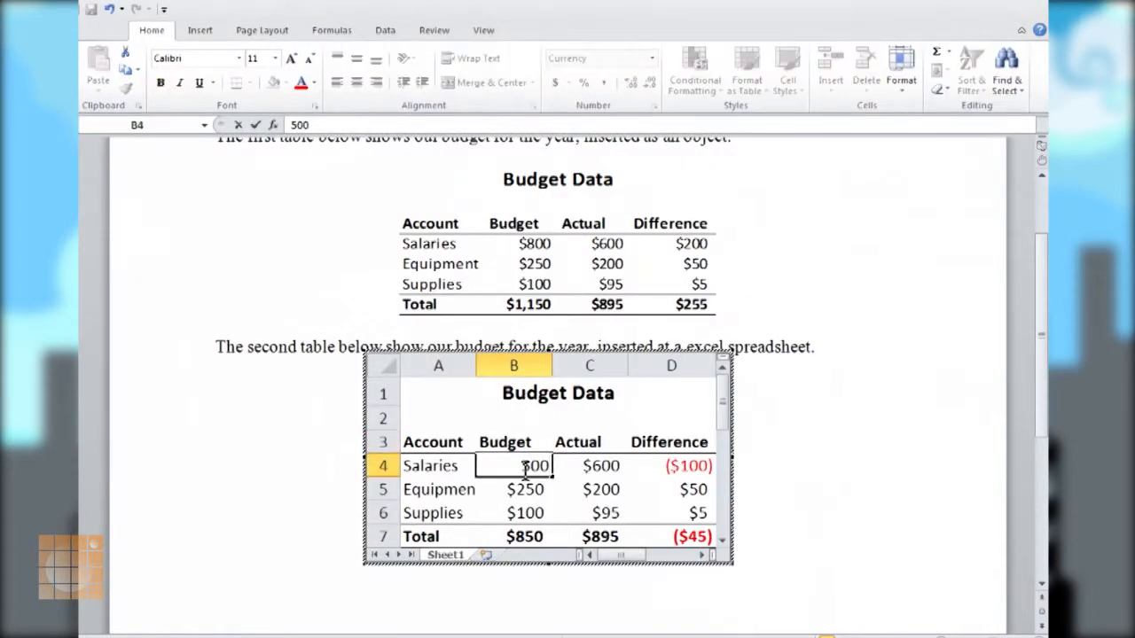
key("BackSpace")
key("BackSpace")
key("BackSpace")
type("800")
key("Return")
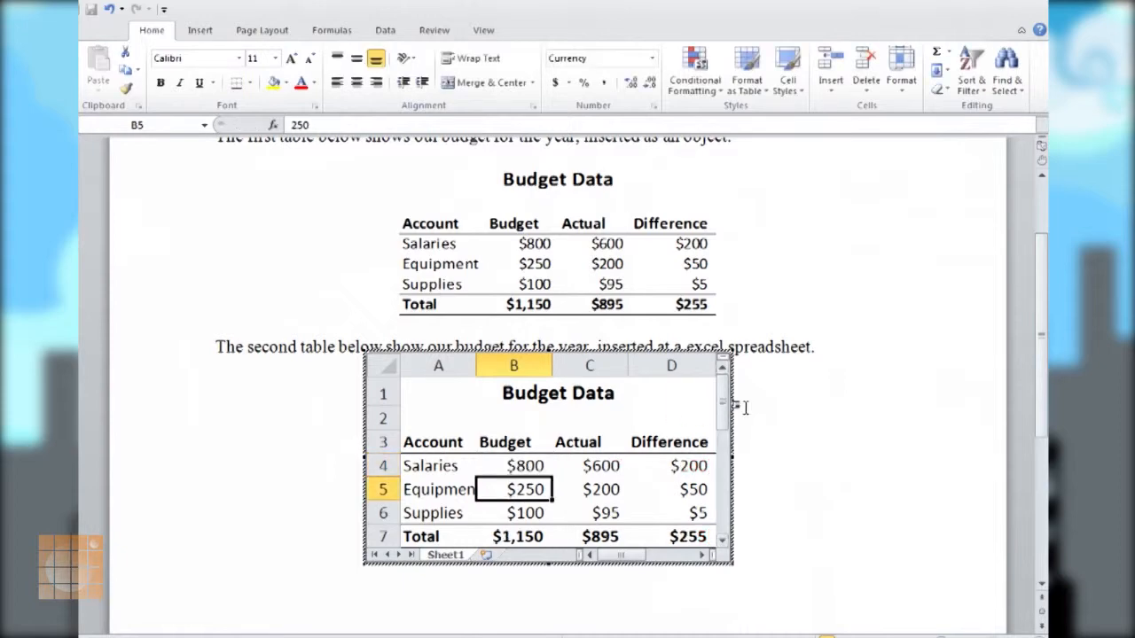
left_click(766, 415)
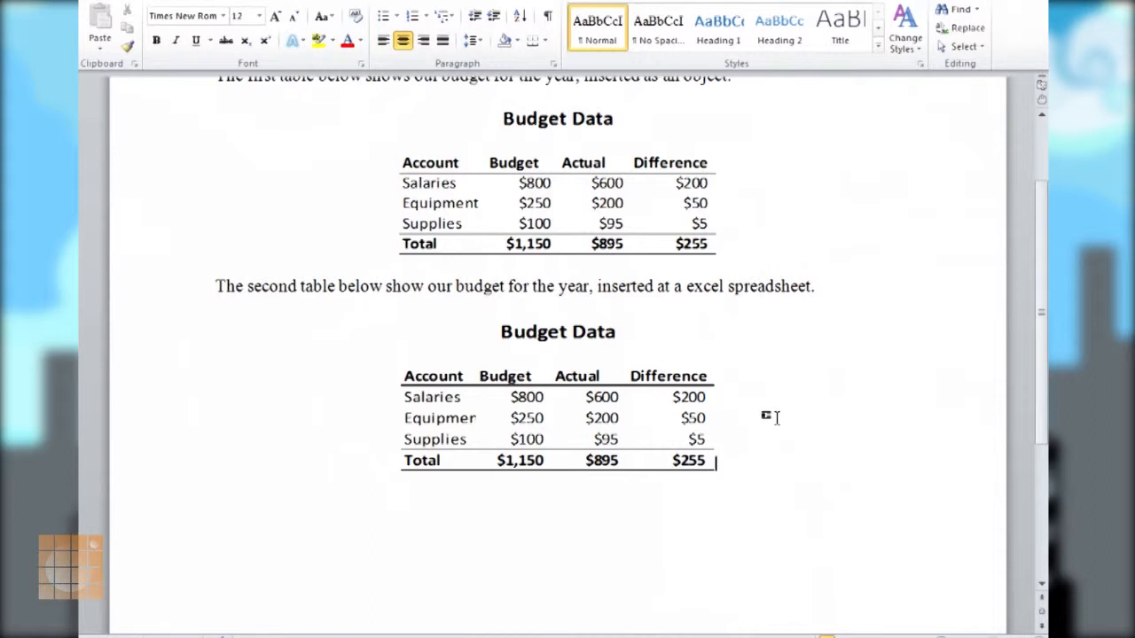
Step: Review both budget tables in the report and switch to the Budget Data Worksheet in Excel to compare its data
scroll(775, 417, "up", 2)
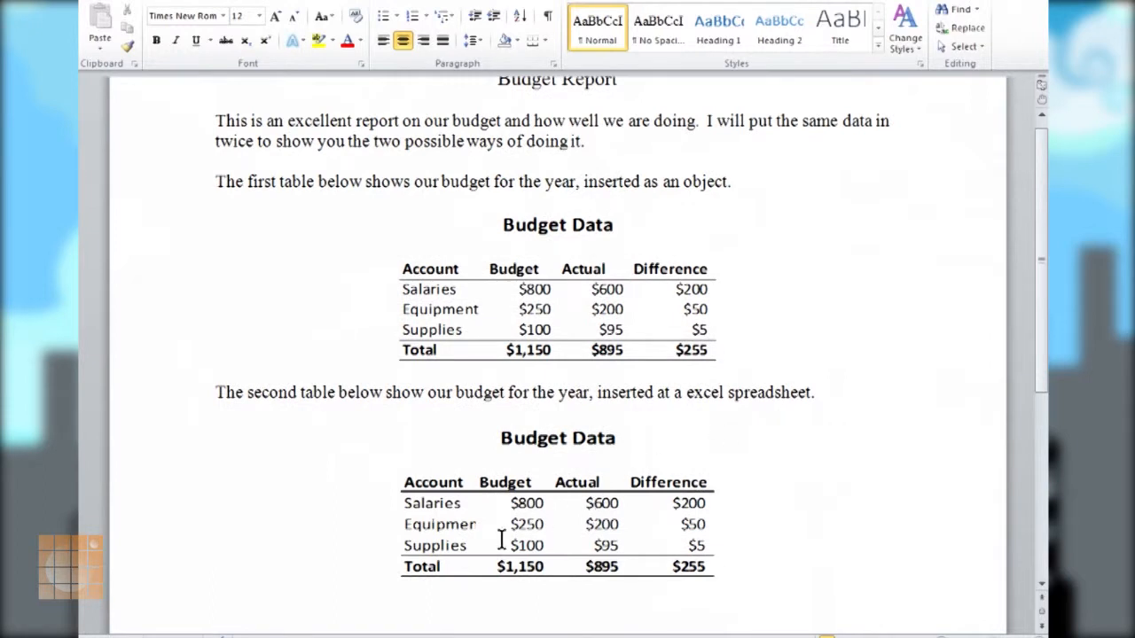
left_click(521, 501)
left_click(683, 637)
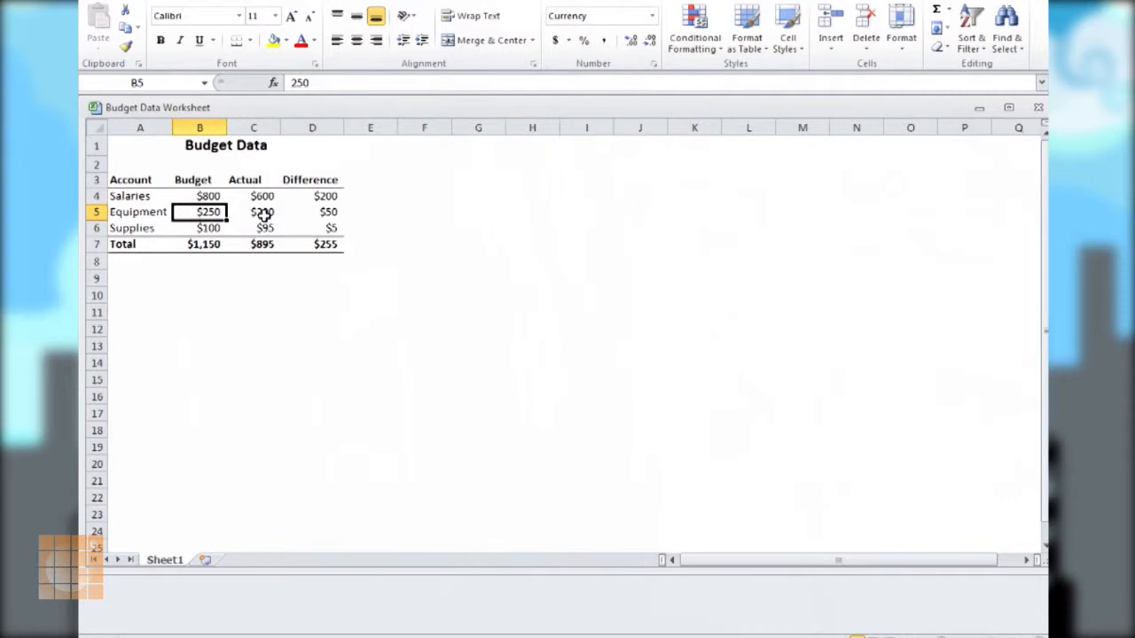